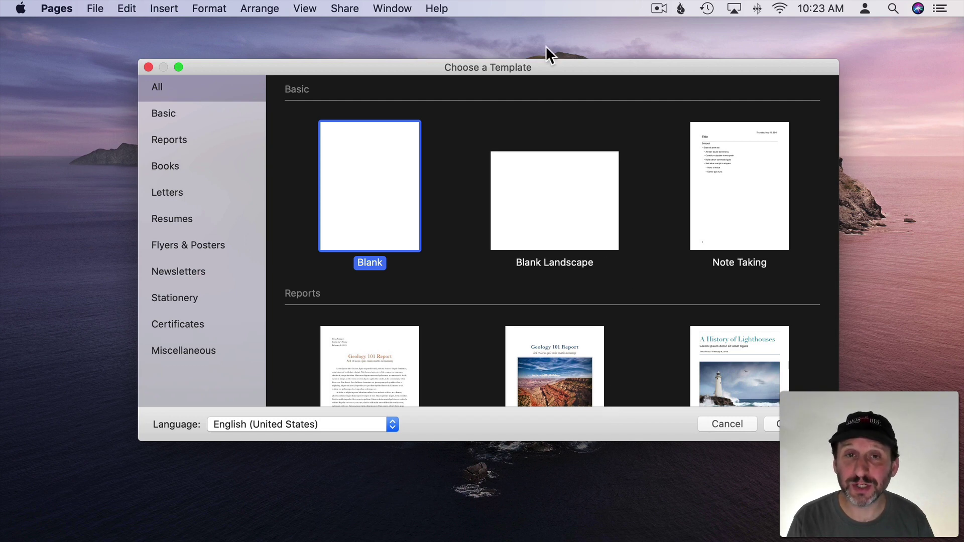
# Create a blank document and type 'Hello' in the Body style, Helvetica 18 pt
pyautogui.doubleClick(365, 206)
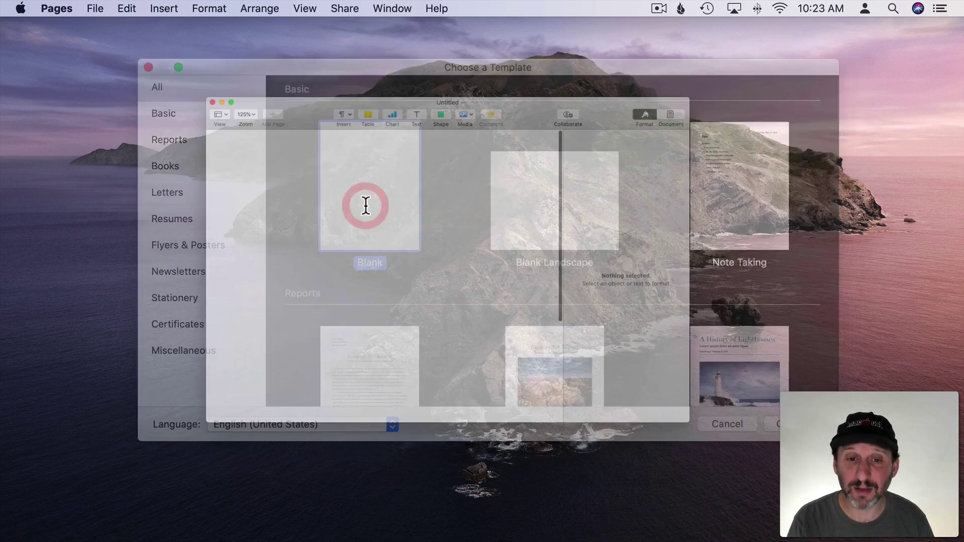
pyautogui.moveTo(578, 25); pyautogui.dragTo(490, 27)
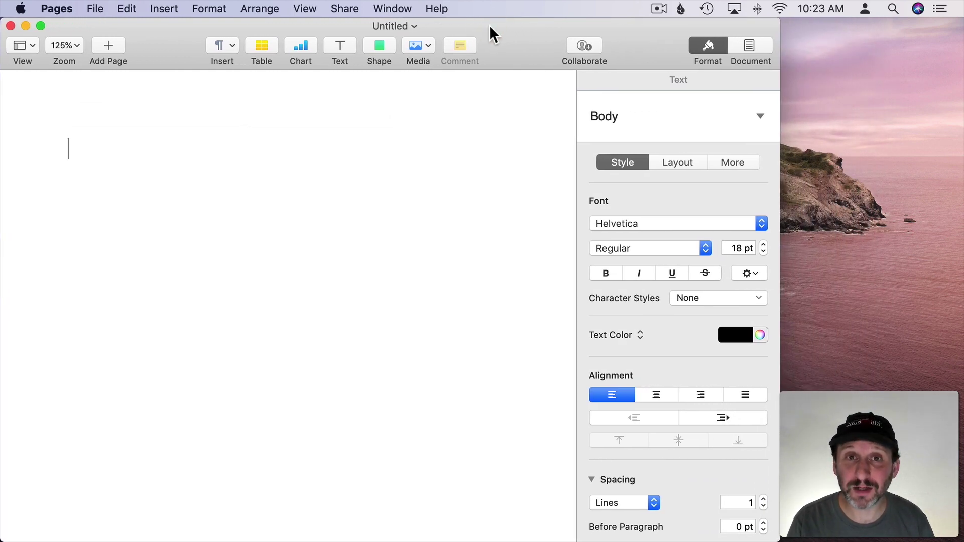
pyautogui.write('Hello')
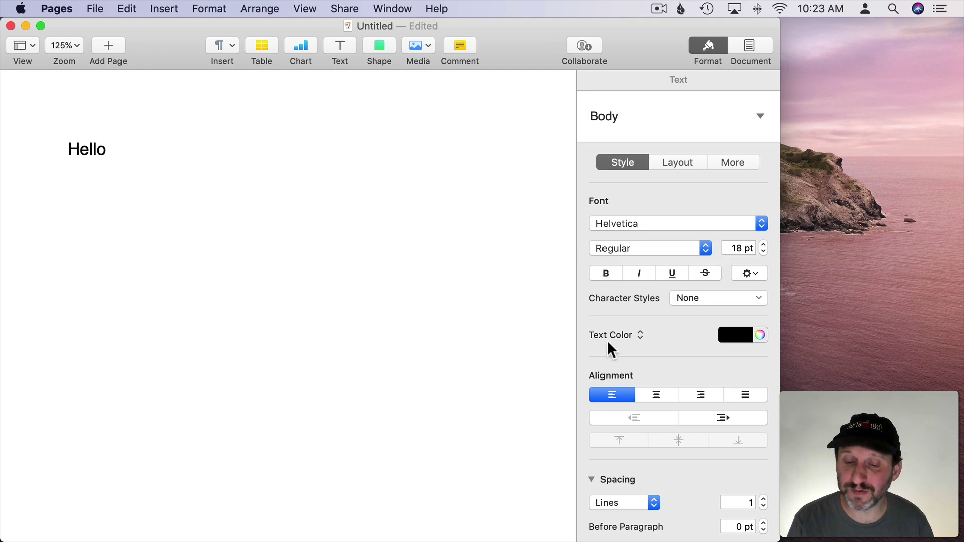
pyautogui.click(692, 303)
pyautogui.click(692, 304)
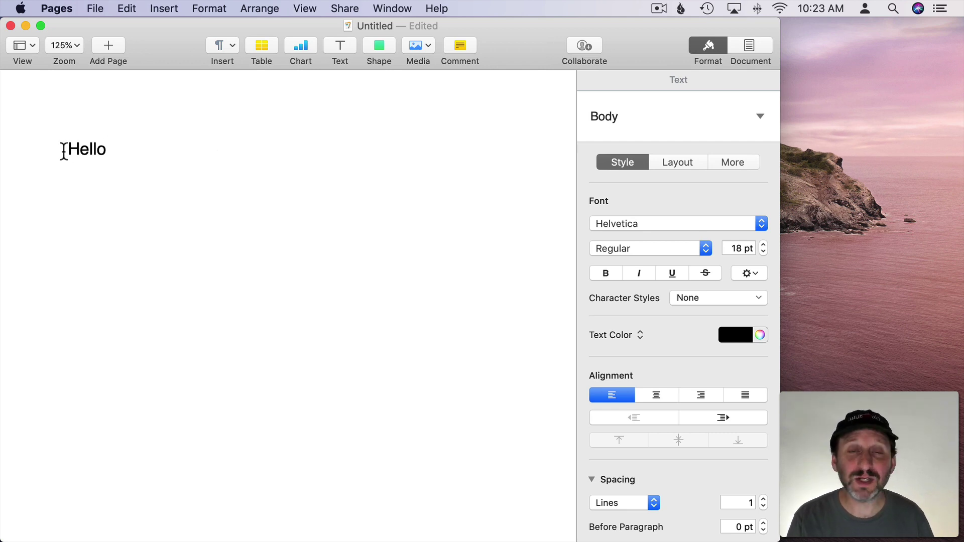
# Restyle 'Hello' as Minion Pro 16 pt and update the Body style to match
pyautogui.moveTo(61, 148); pyautogui.dragTo(140, 147)
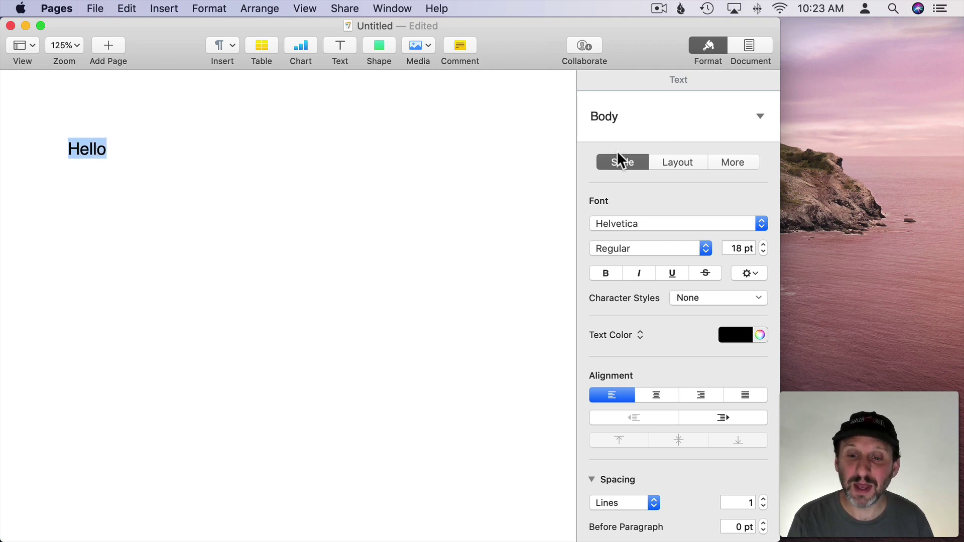
pyautogui.click(626, 223)
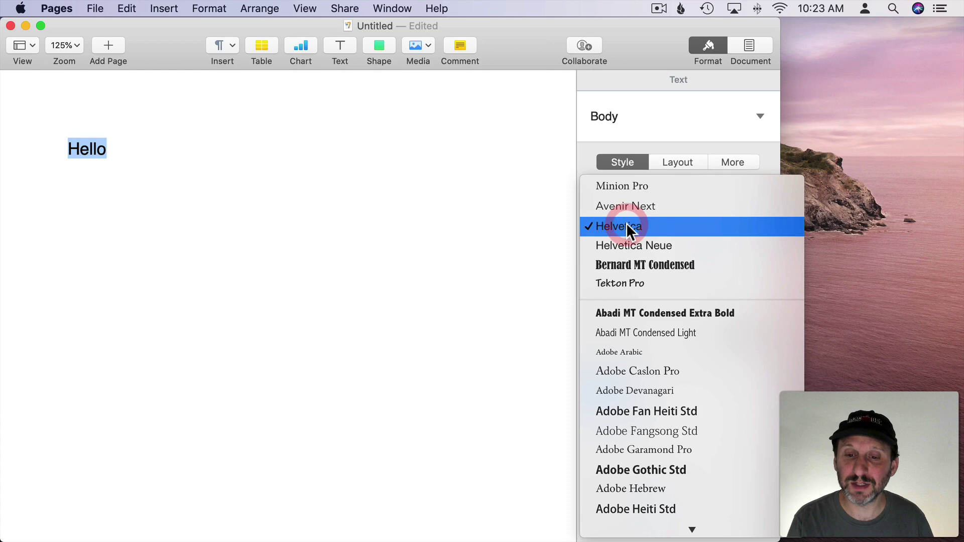
pyautogui.click(625, 187)
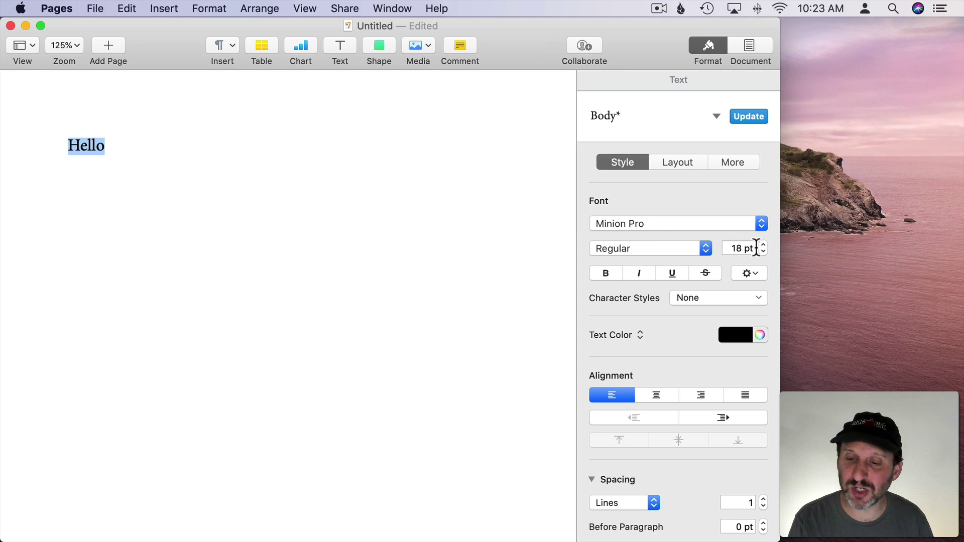
pyautogui.click(764, 253)
pyautogui.click(764, 252)
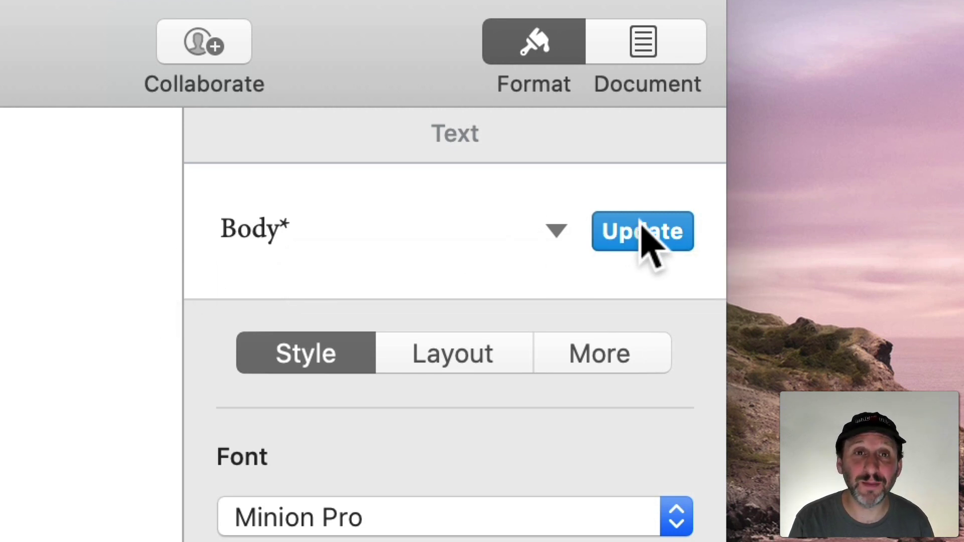
pyautogui.click(641, 230)
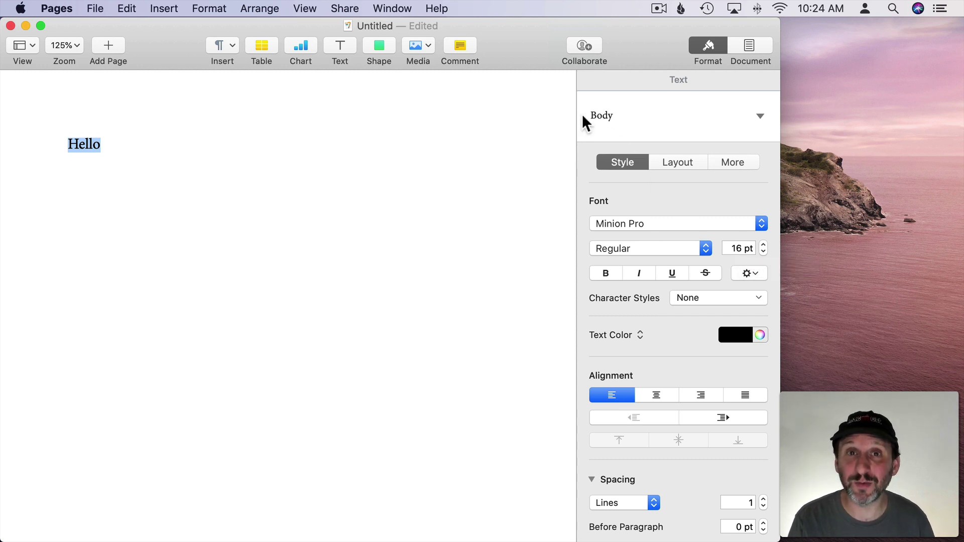
# Delete the Heading 3 style, replacing it with Title, and delete the Heading Red style
pyautogui.click(611, 115)
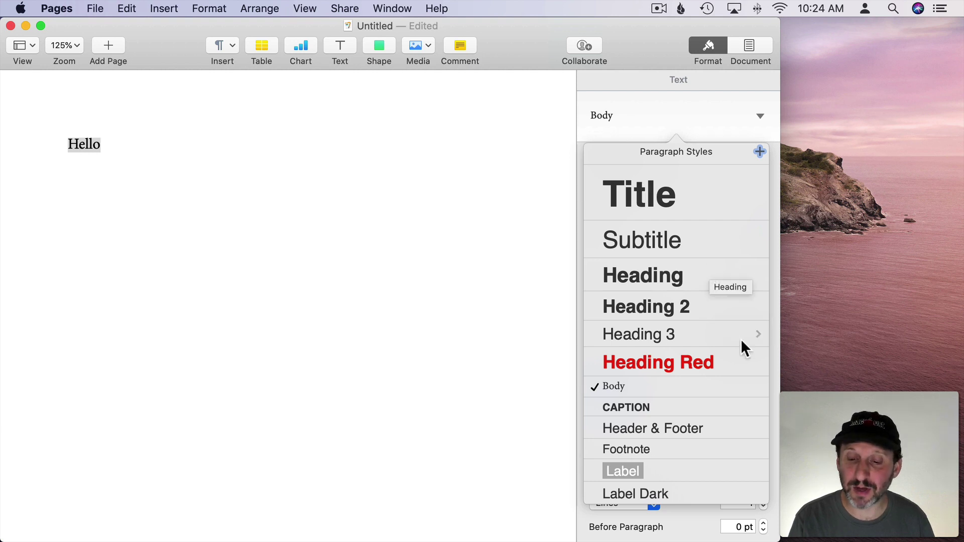
pyautogui.click(758, 334)
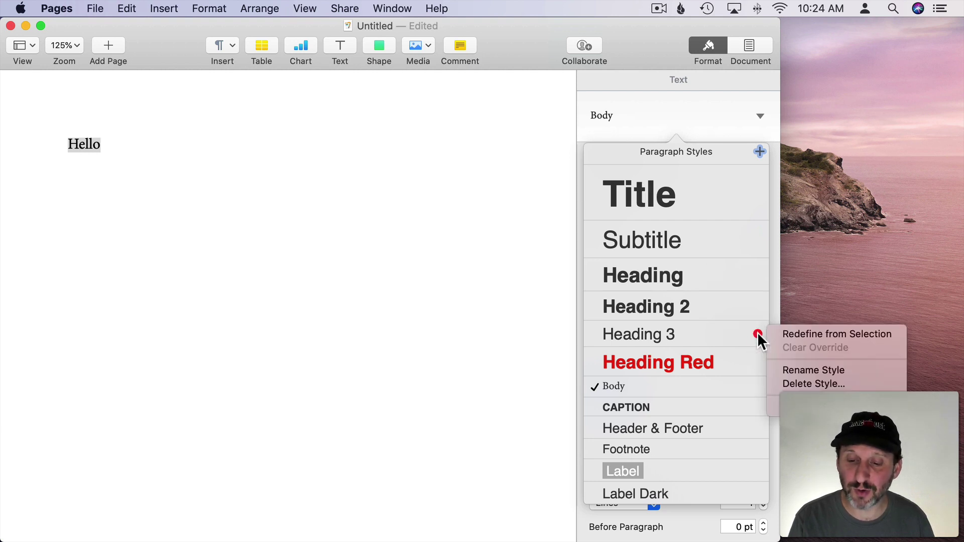
pyautogui.click(793, 384)
pyautogui.click(409, 123)
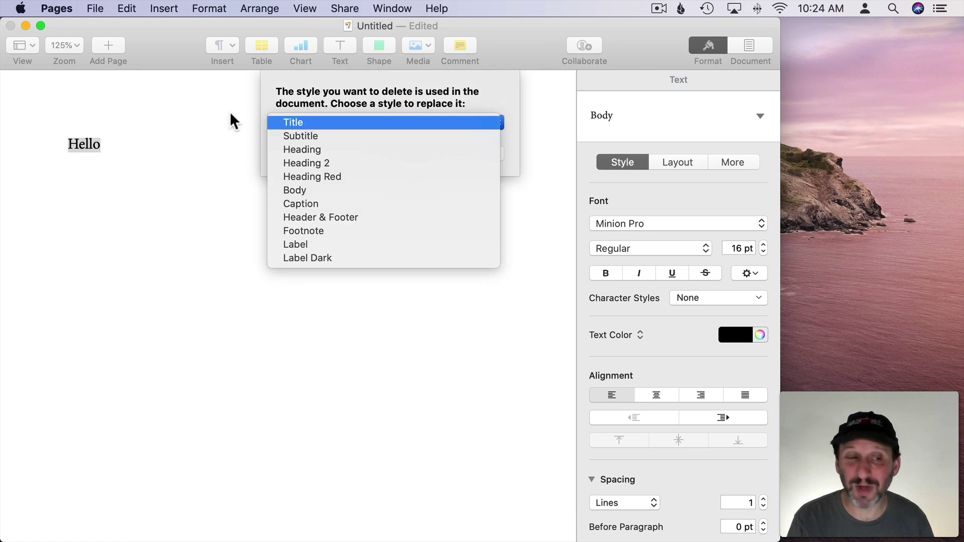
pyautogui.click(301, 126)
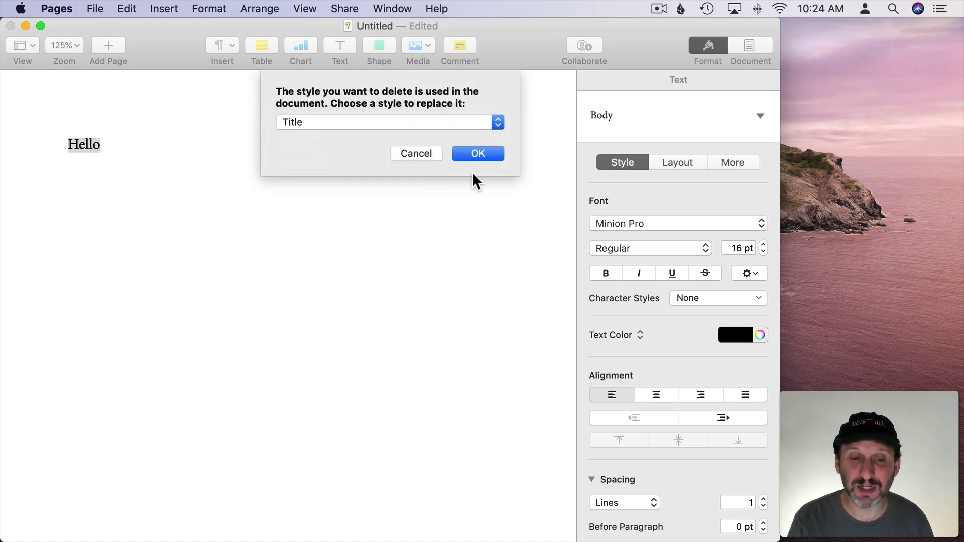
pyautogui.click(479, 158)
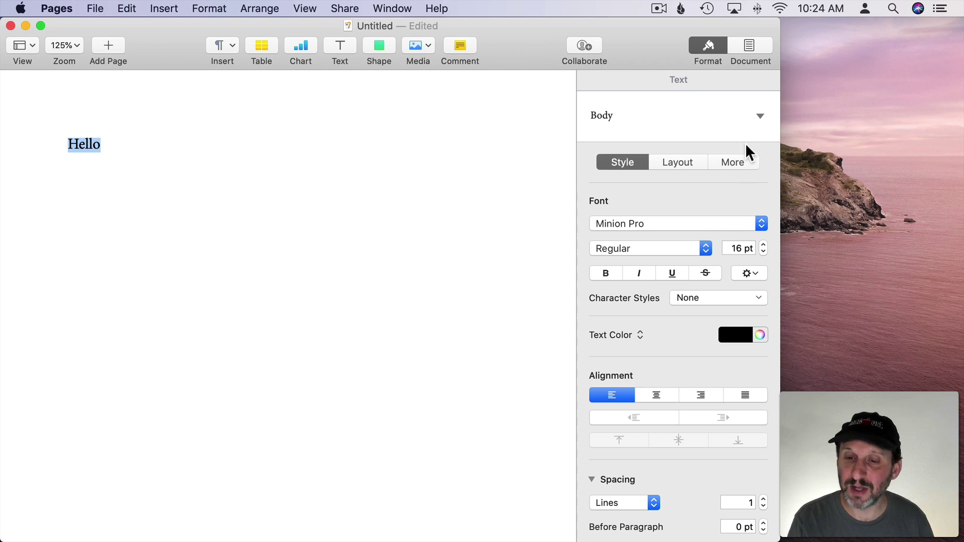
pyautogui.click(758, 119)
pyautogui.click(717, 118)
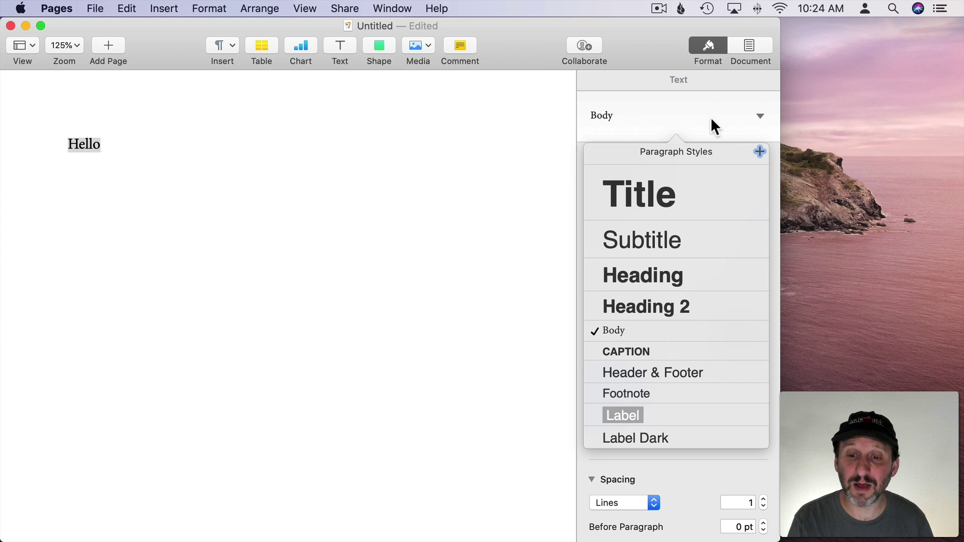
# Redefine the Title style as Minion Pro 42 pt
pyautogui.click(653, 193)
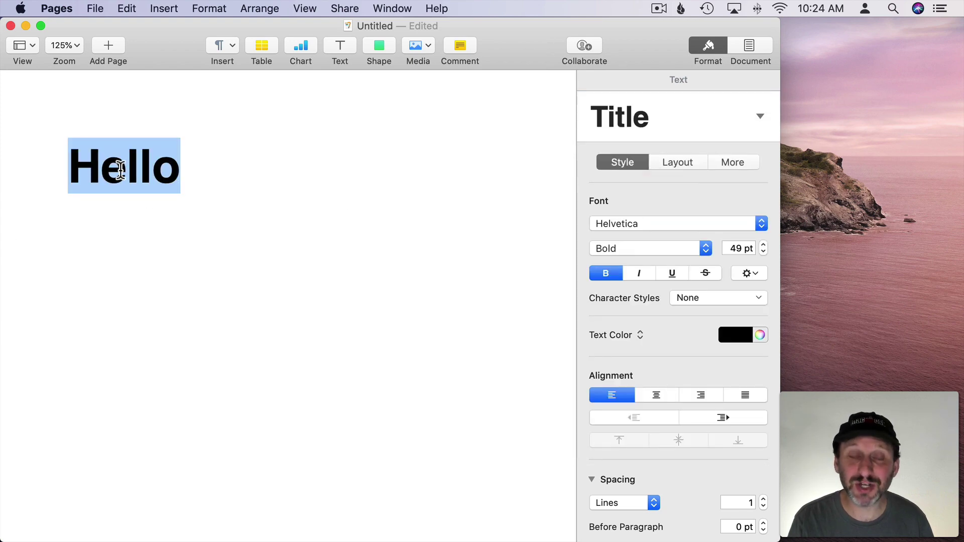
pyautogui.click(664, 230)
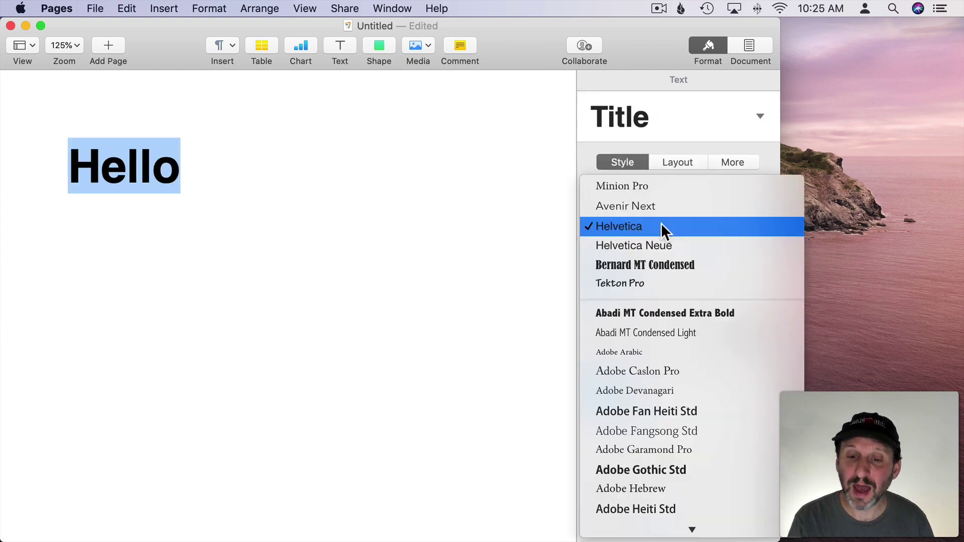
pyautogui.click(659, 188)
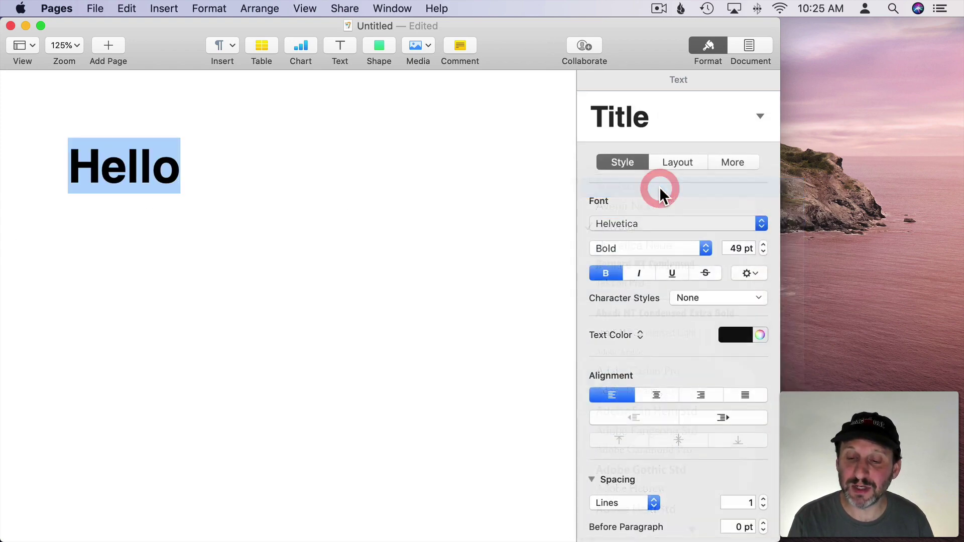
pyautogui.click(764, 253)
pyautogui.click(763, 253)
pyautogui.click(764, 253)
pyautogui.click(763, 253)
pyautogui.click(764, 253)
pyautogui.click(763, 253)
pyautogui.click(764, 253)
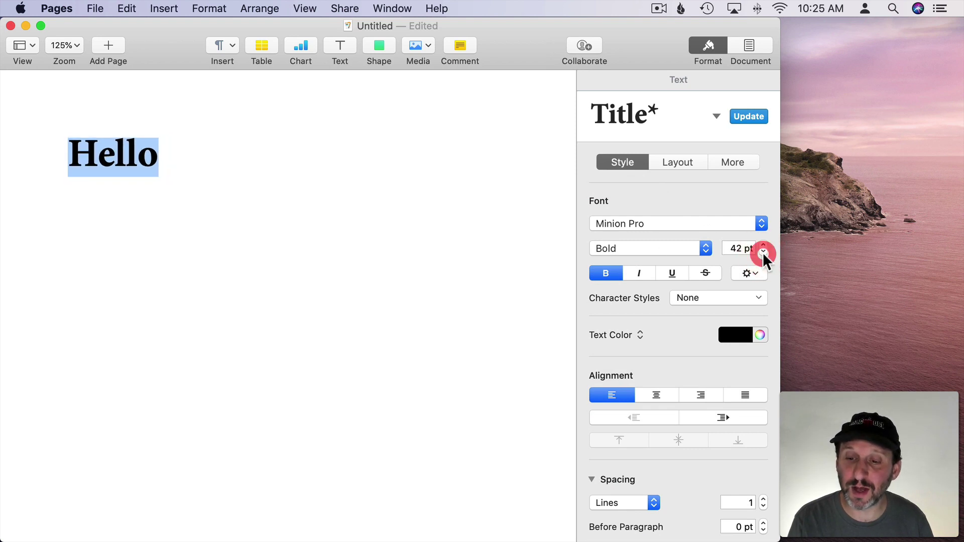
pyautogui.click(748, 116)
# Redefine the Subtitle style in Minion Pro at a slightly smaller size
pyautogui.click(638, 118)
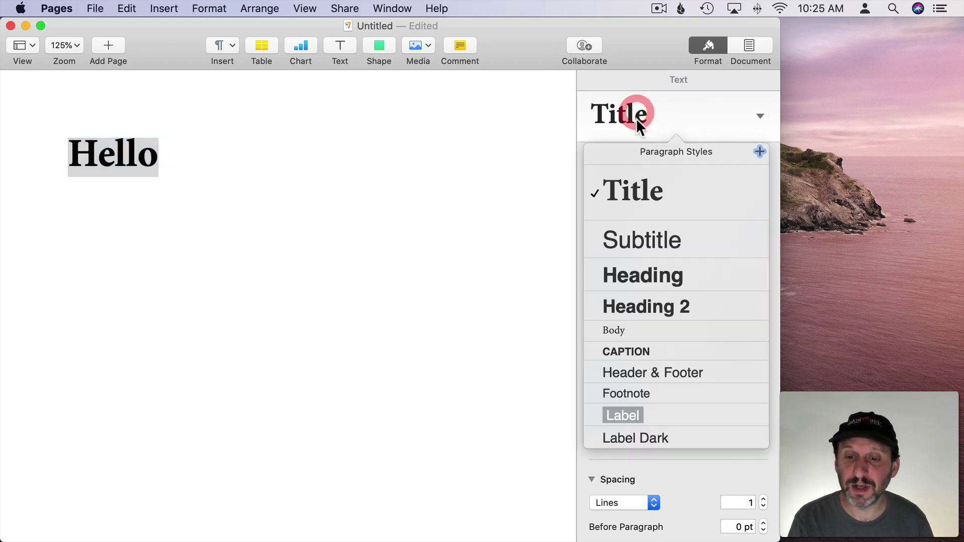
pyautogui.click(640, 236)
pyautogui.click(673, 227)
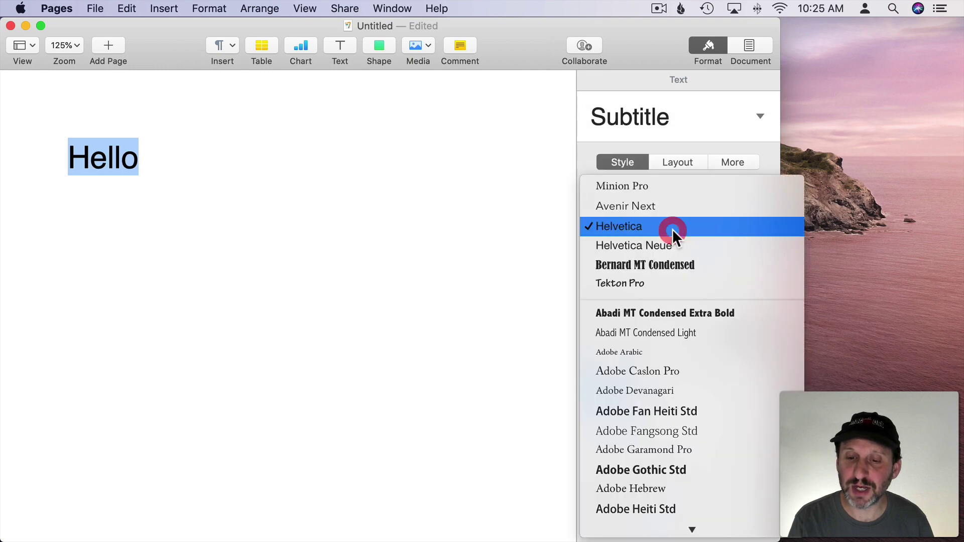
pyautogui.click(652, 189)
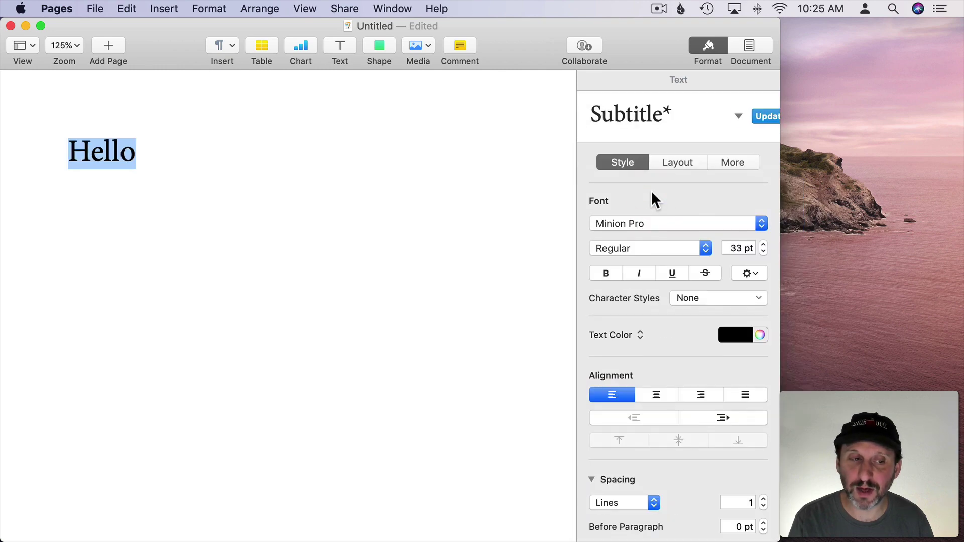
pyautogui.click(763, 253)
pyautogui.click(745, 116)
# Switch the Heading and Heading 2 styles to Minion Pro
pyautogui.click(656, 115)
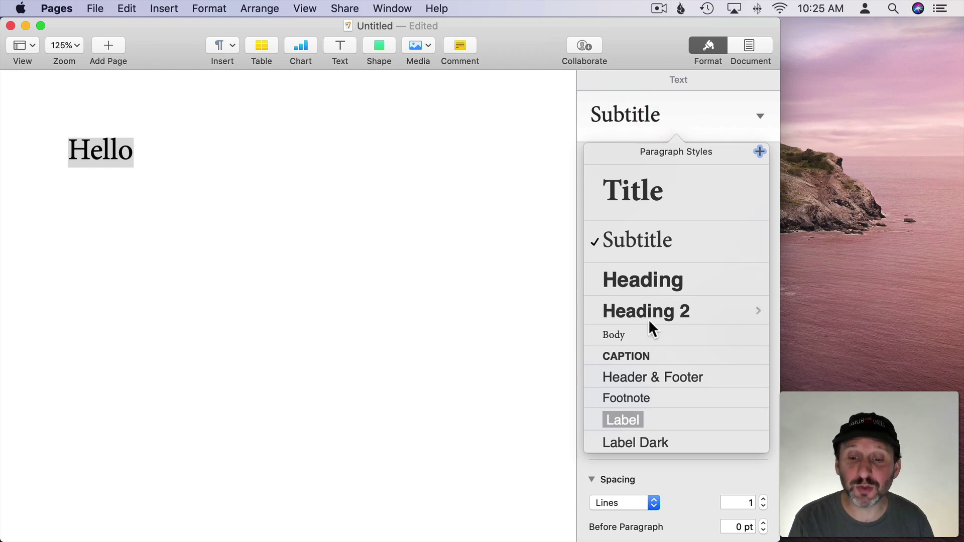
pyautogui.click(640, 281)
pyautogui.click(678, 224)
pyautogui.click(687, 206)
pyautogui.click(680, 114)
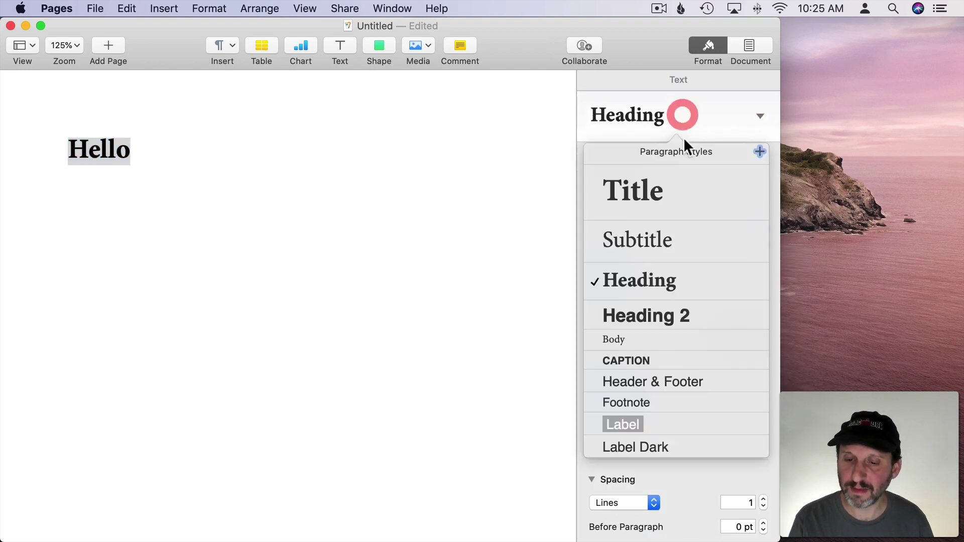
pyautogui.click(648, 312)
pyautogui.click(723, 223)
pyautogui.click(703, 186)
# Switch the CAPTION and Header & Footer styles to Minion Pro
pyautogui.click(672, 114)
pyautogui.click(653, 364)
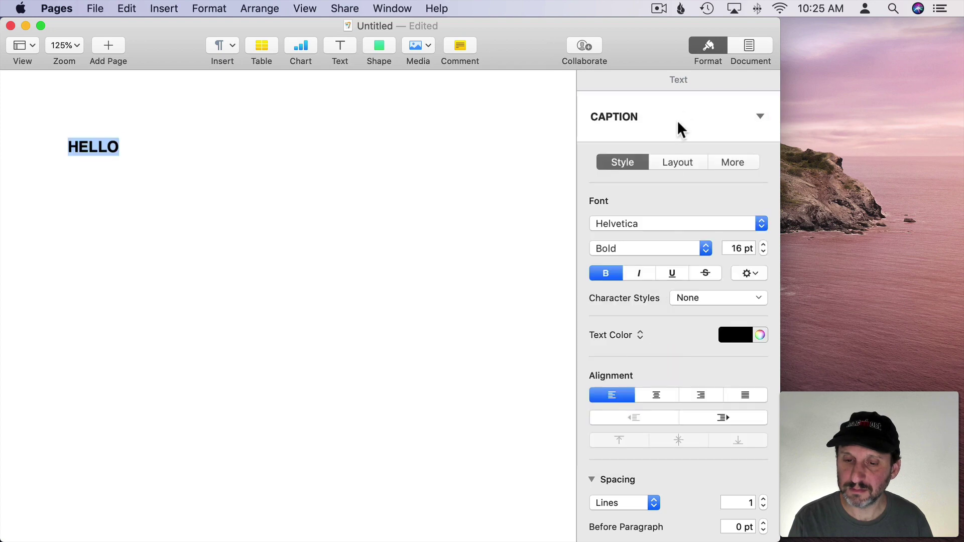
pyautogui.click(723, 224)
pyautogui.click(703, 185)
pyautogui.click(745, 116)
pyautogui.click(689, 113)
pyautogui.click(653, 388)
pyautogui.click(756, 116)
pyautogui.click(653, 392)
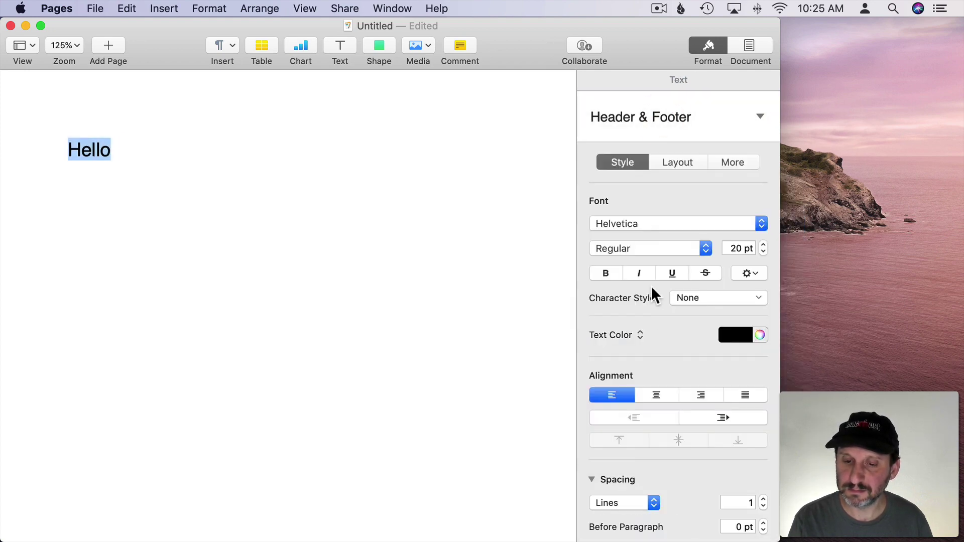
pyautogui.click(723, 224)
# Switch the Footnote and Label styles to Minion Pro
pyautogui.click(703, 186)
pyautogui.click(748, 116)
pyautogui.click(689, 114)
pyautogui.click(626, 409)
pyautogui.click(701, 223)
pyautogui.click(703, 186)
pyautogui.click(748, 115)
pyautogui.click(689, 114)
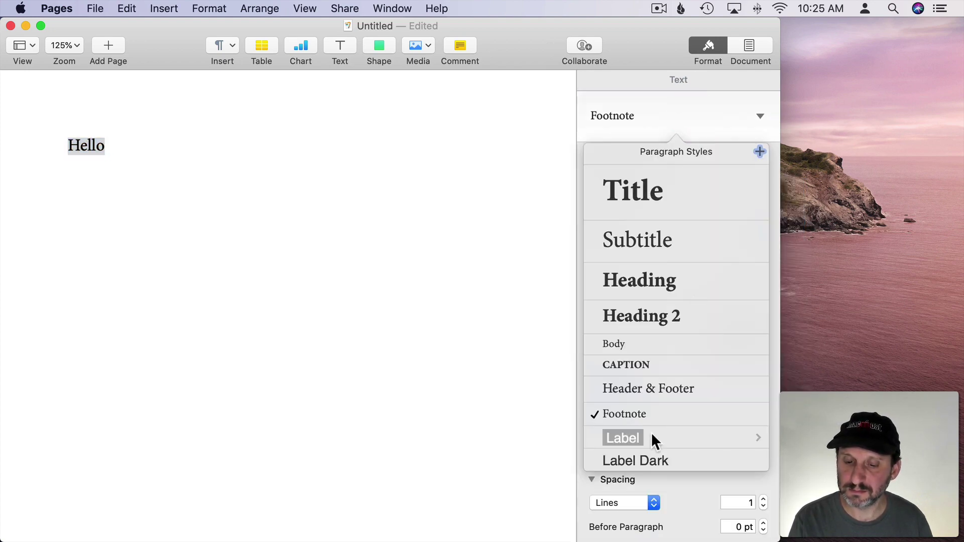
pyautogui.click(651, 438)
pyautogui.click(723, 223)
# Switch the Label Dark style to Minion Pro, then reapply Body to the text
pyautogui.click(703, 186)
pyautogui.click(747, 112)
pyautogui.click(689, 114)
pyautogui.click(652, 463)
pyautogui.click(724, 223)
pyautogui.click(703, 185)
pyautogui.click(747, 112)
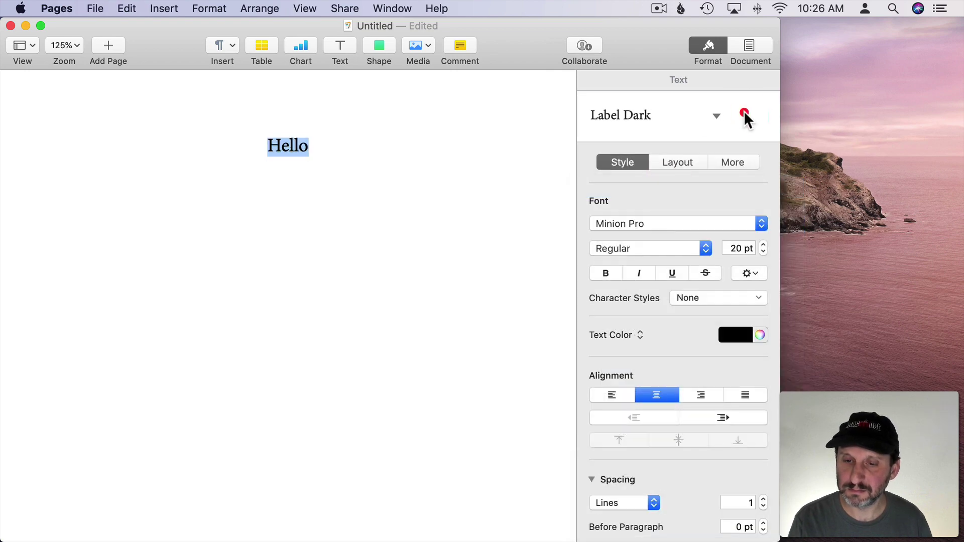
pyautogui.click(689, 114)
pyautogui.click(653, 342)
pyautogui.click(651, 112)
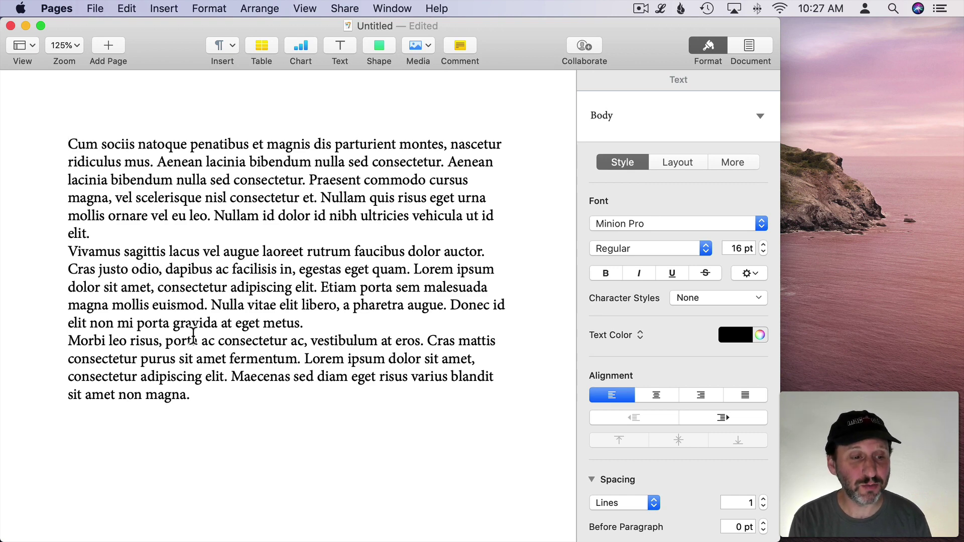
# Give all the sample text 8 pt space after paragraphs and update the Body style
pyautogui.press('super+a')
pyautogui.scroll(-5, 693, 436)
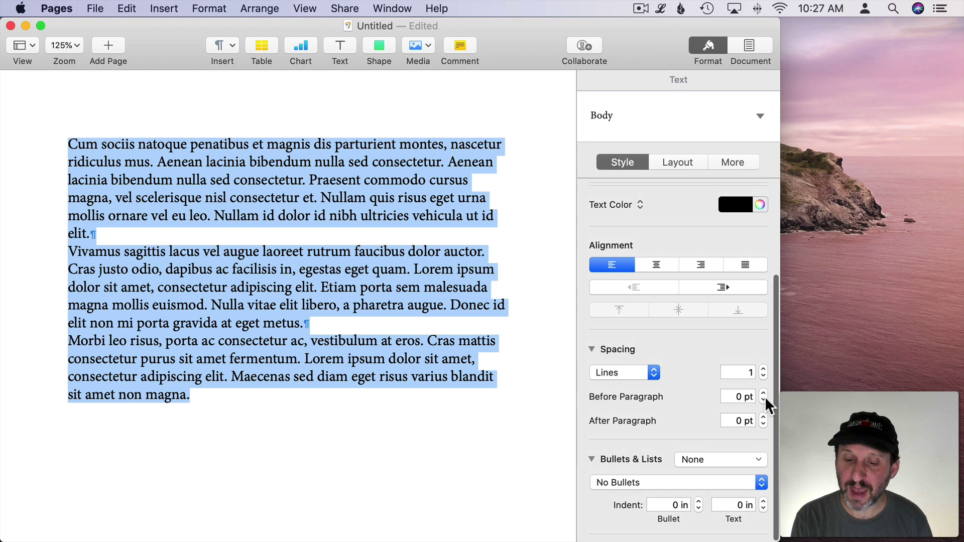
pyautogui.click(764, 417)
pyautogui.click(764, 417)
pyautogui.click(764, 418)
pyautogui.click(764, 418)
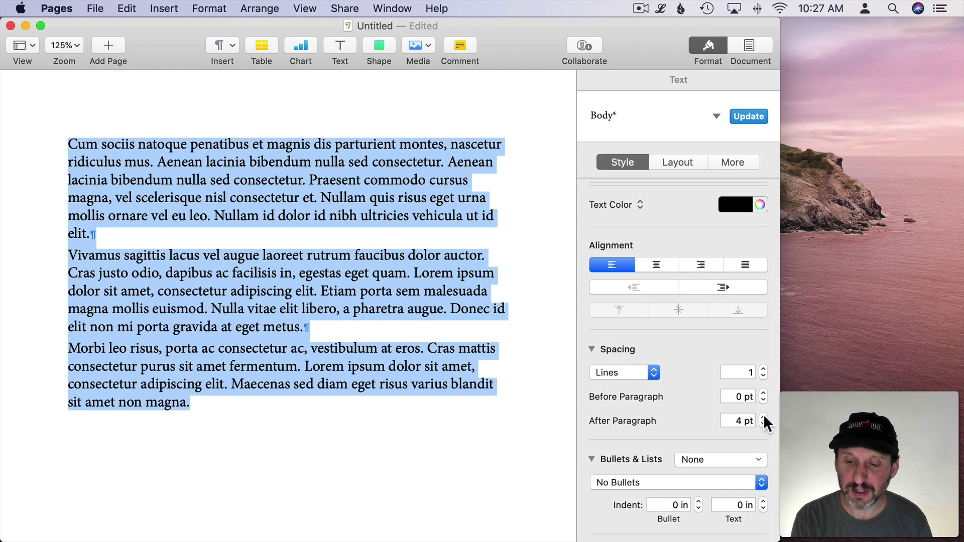
pyautogui.click(764, 417)
pyautogui.click(764, 417)
pyautogui.click(764, 417)
pyautogui.click(764, 418)
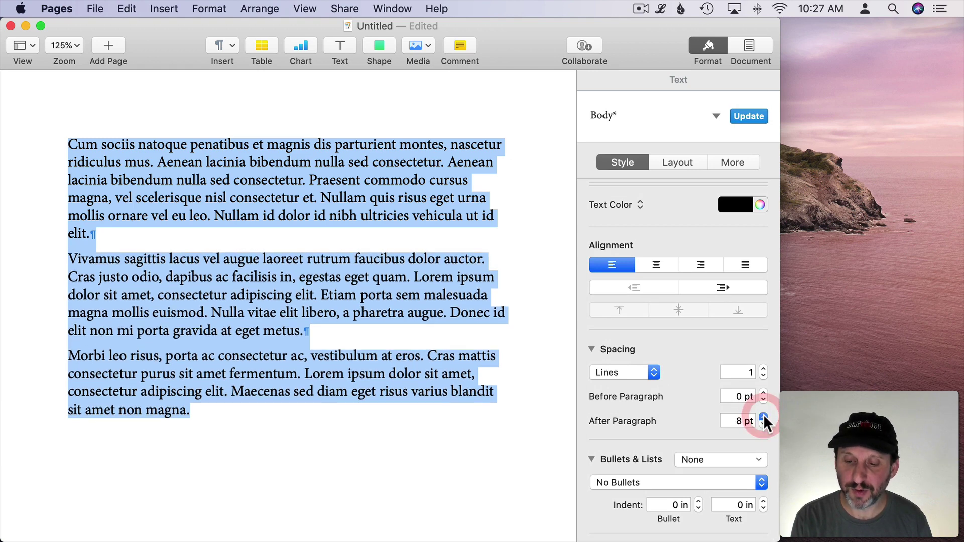
pyautogui.click(146, 256)
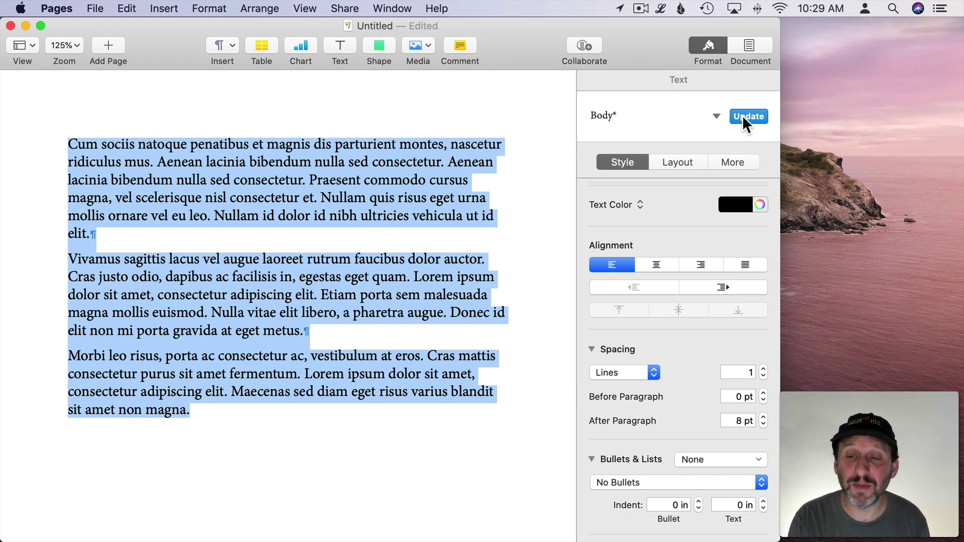
pyautogui.click(743, 117)
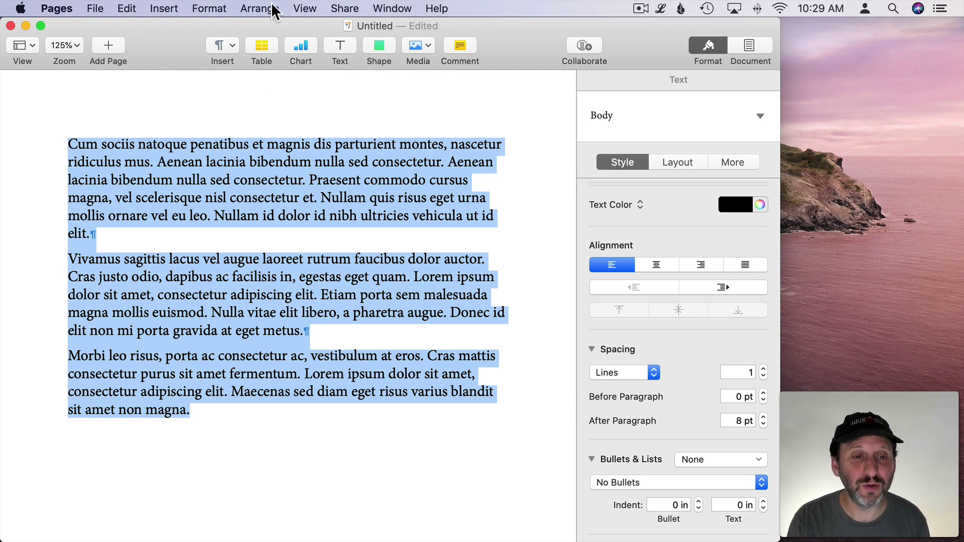
# Show the page layout and insert a plain '1' page number in the centre footer
pyautogui.click(302, 8)
pyautogui.click(342, 238)
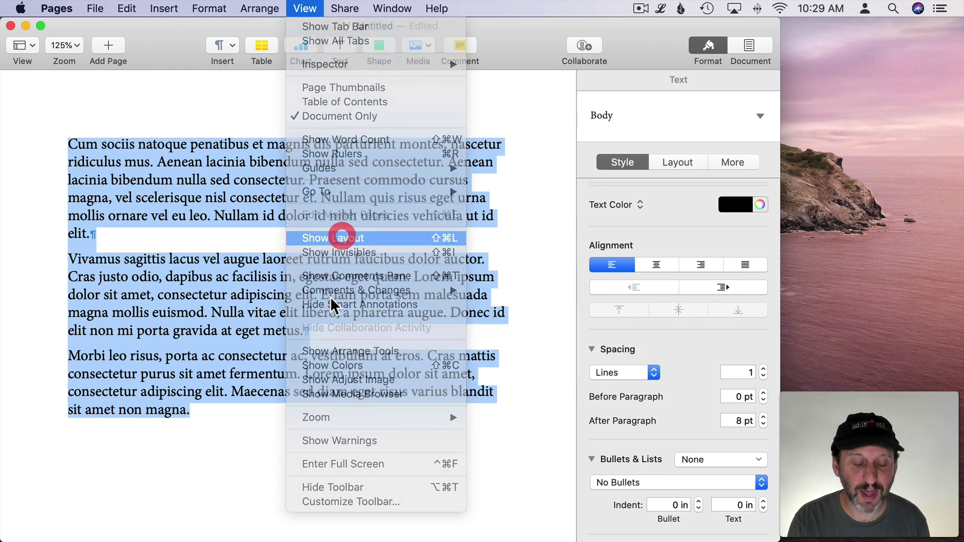
pyautogui.scroll(-10, 321, 374)
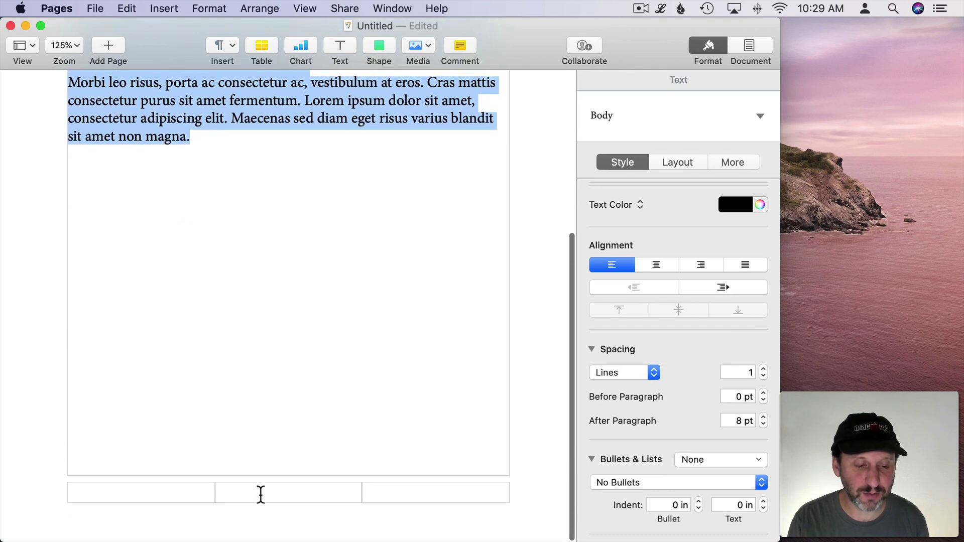
pyautogui.click(273, 494)
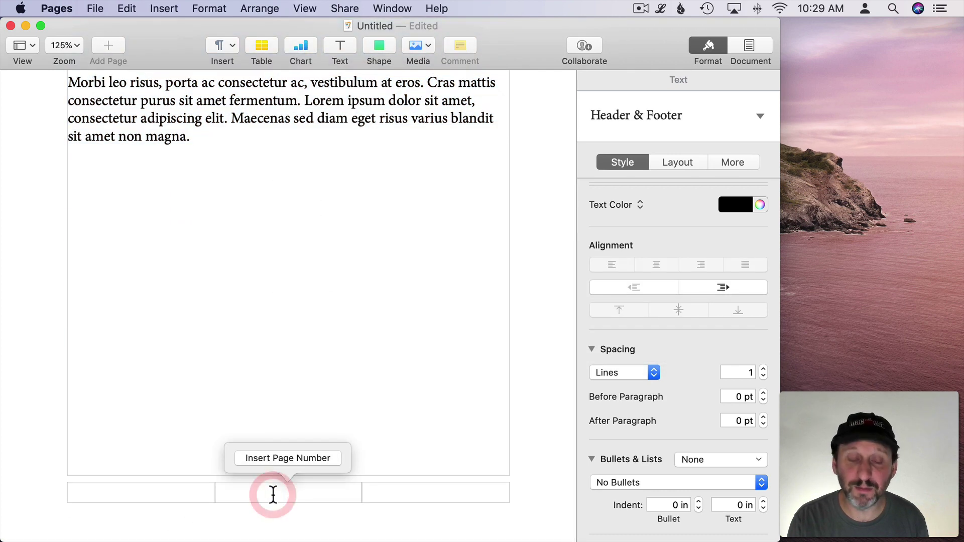
pyautogui.click(278, 456)
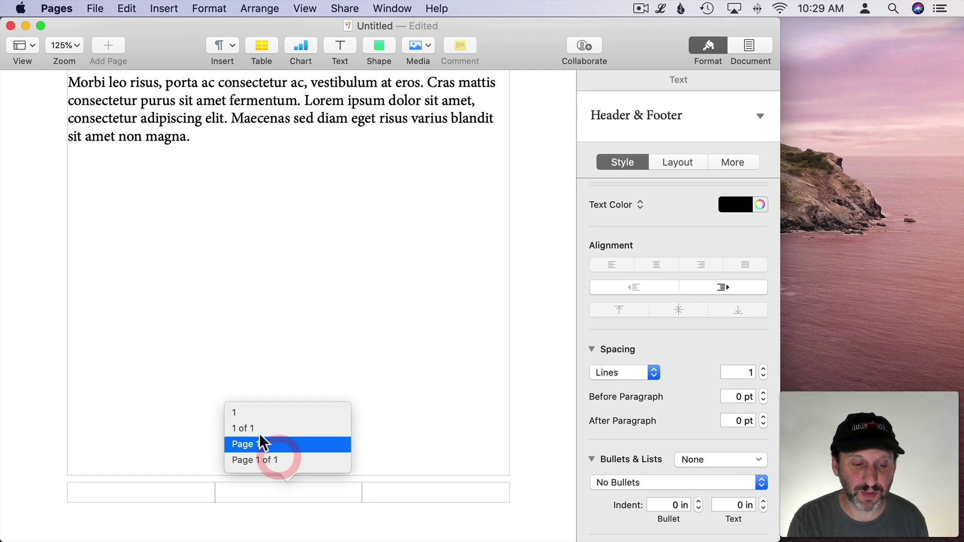
pyautogui.click(245, 412)
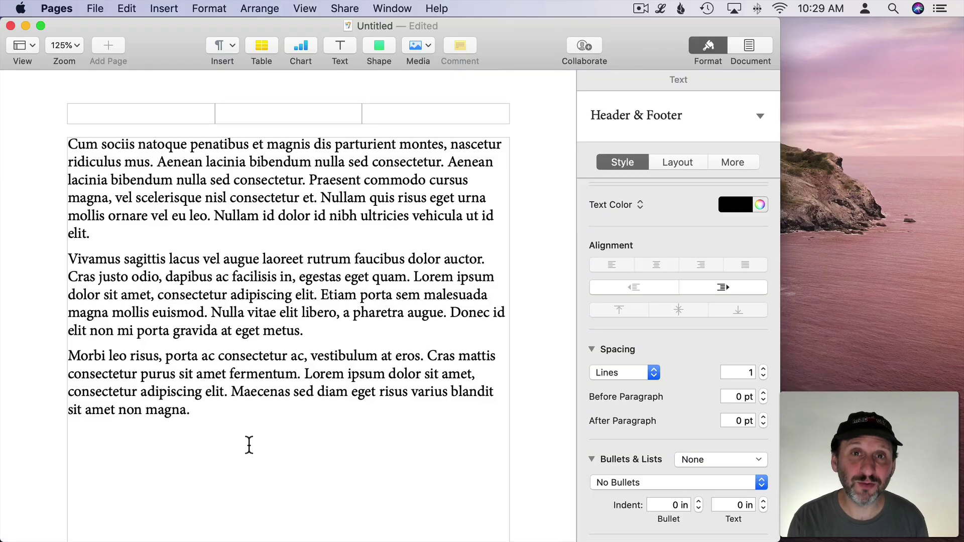
# Select and delete all the placeholder paragraphs, leaving an empty body
pyautogui.moveTo(132, 276); pyautogui.dragTo(189, 410)
pyautogui.press('cmd+a')
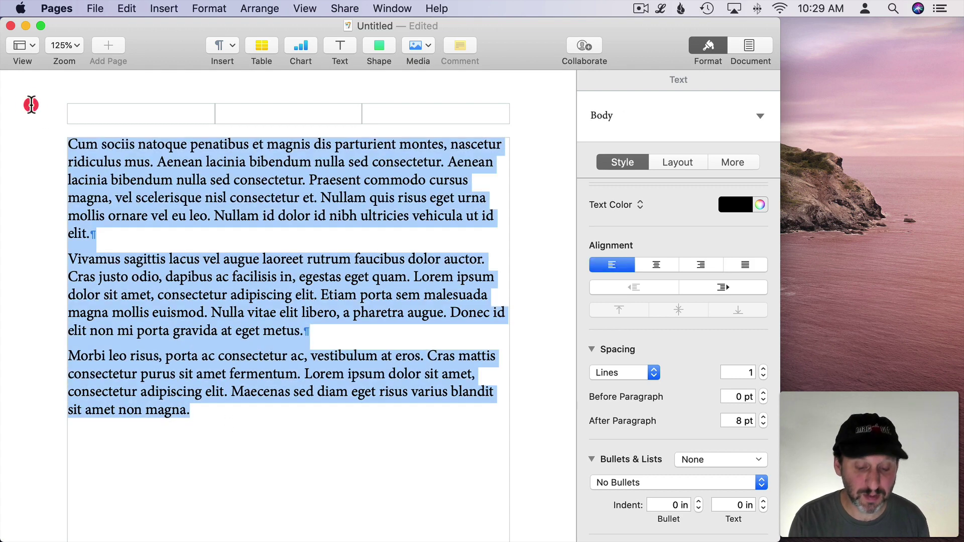
pyautogui.press('BackSpace')
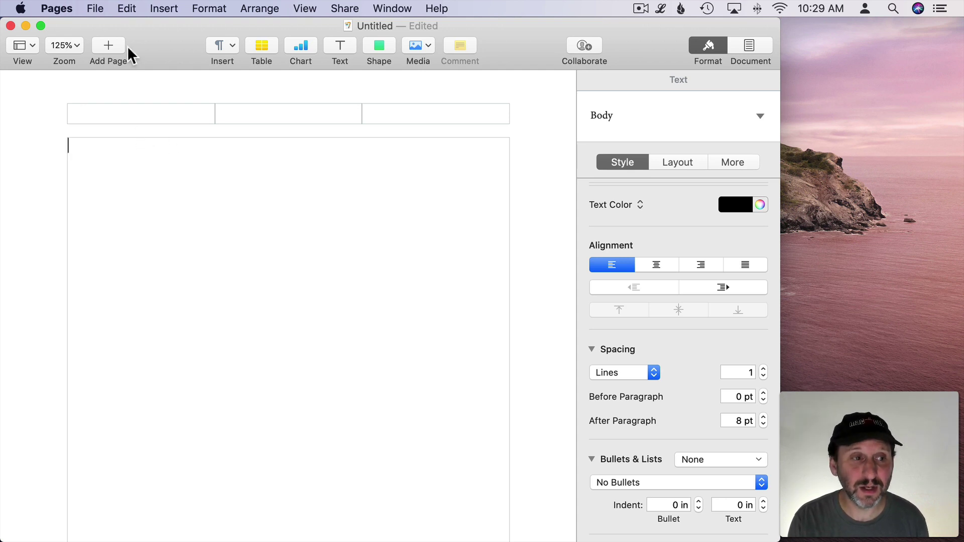
pyautogui.click(95, 9)
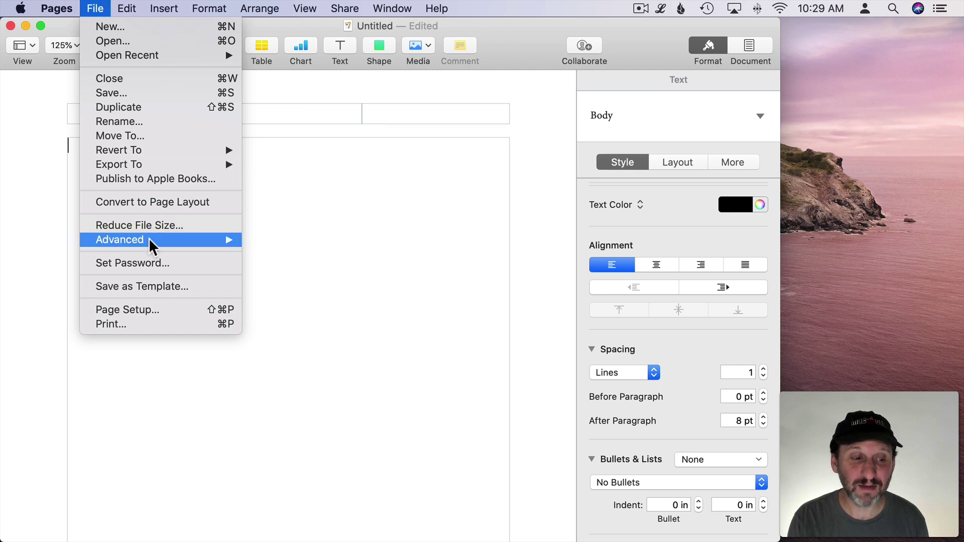
# Save the document to the template chooser as 'My Blank Template'
pyautogui.click(147, 280)
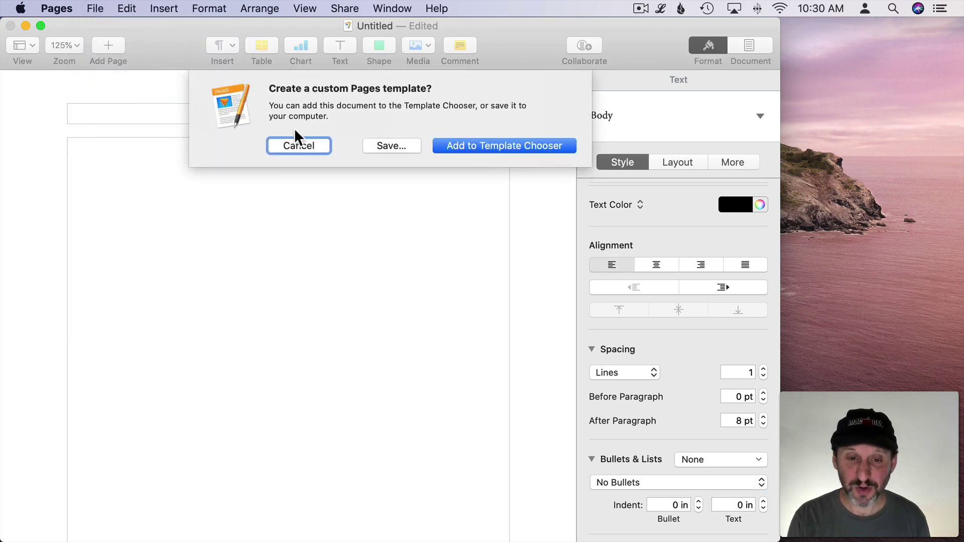
pyautogui.click(522, 143)
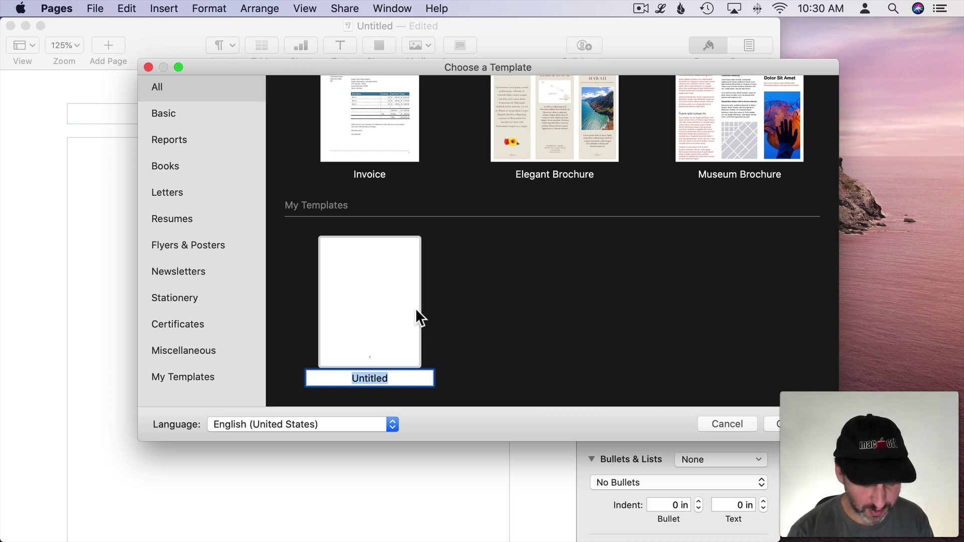
pyautogui.write('My Bla')
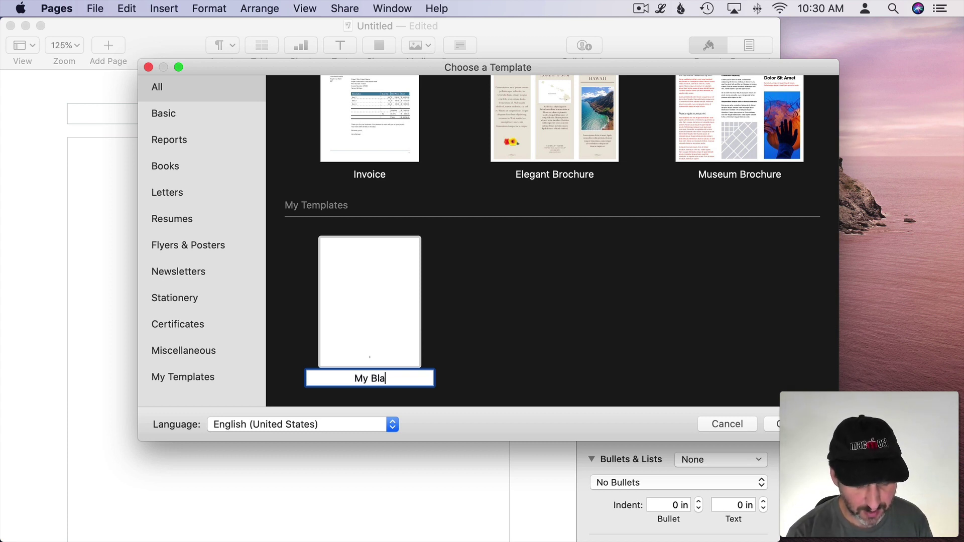
pyautogui.write('nk Template')
pyautogui.press('Return')
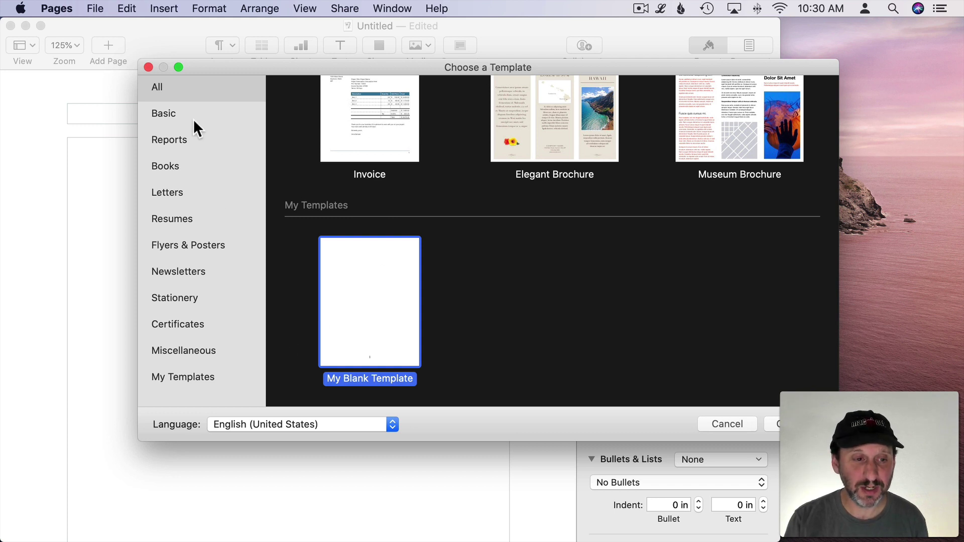
# Browse the template chooser to confirm My Blank Template is listed under My Templates
pyautogui.click(192, 379)
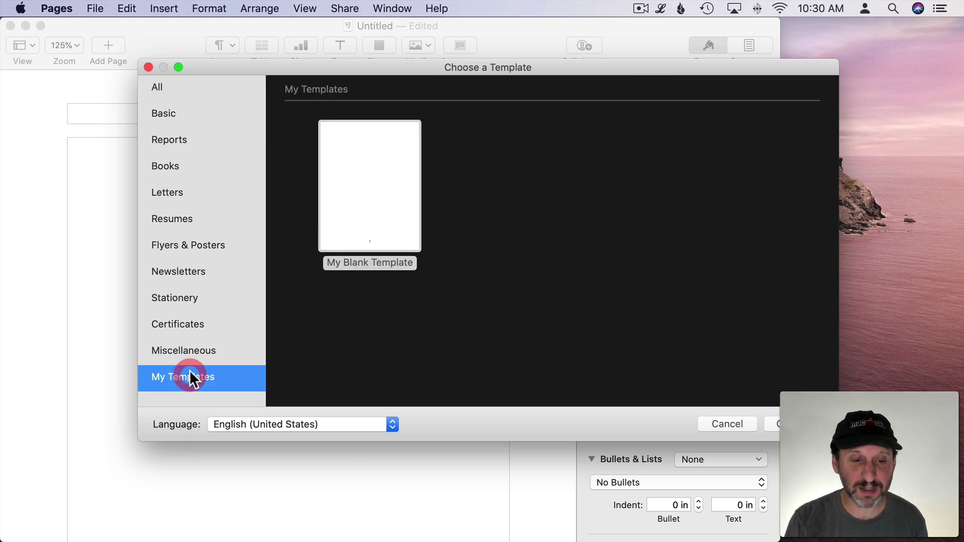
pyautogui.click(176, 86)
pyautogui.scroll(-20, 366, 279)
pyautogui.scroll(-15, 367, 281)
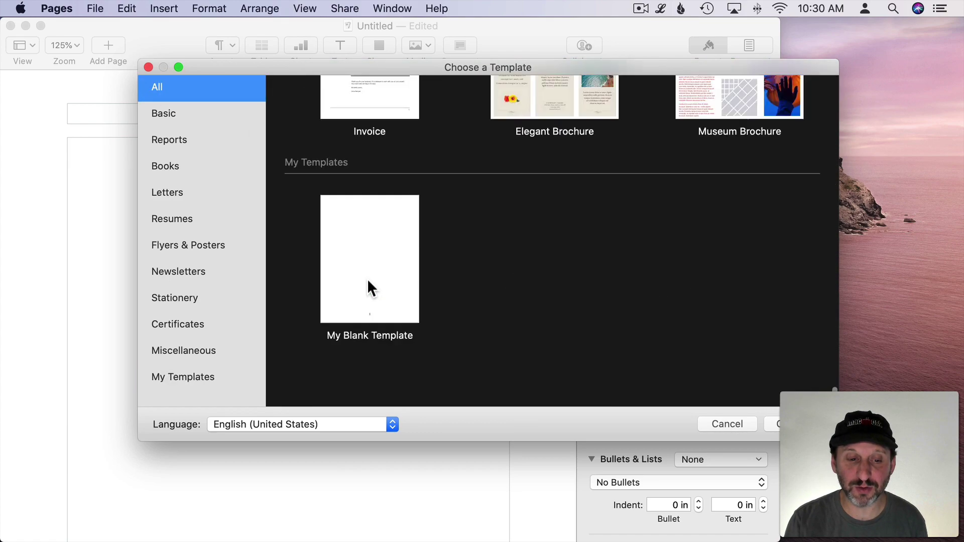
pyautogui.scroll(20, 367, 281)
# Set the Pages preferences so new documents use My Blank Template
pyautogui.click(56, 8)
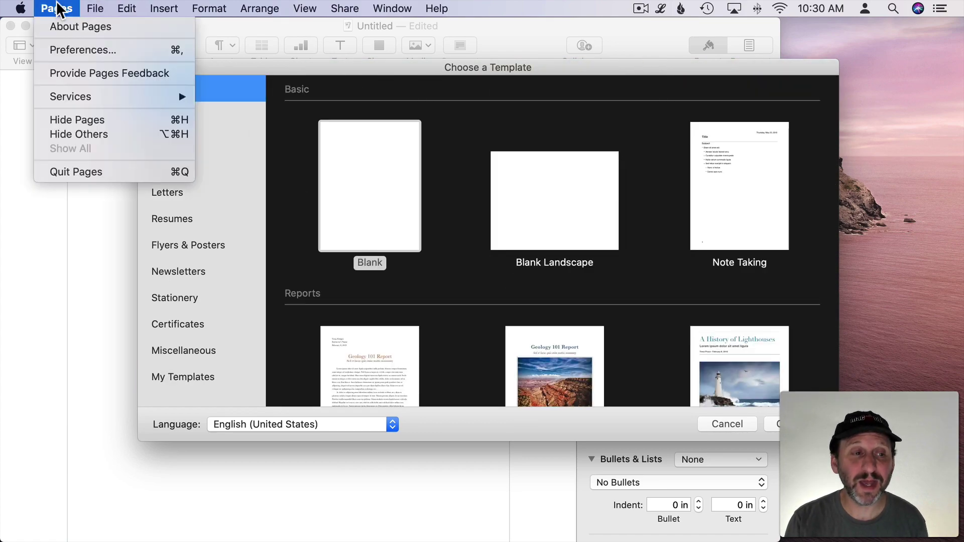
pyautogui.click(74, 49)
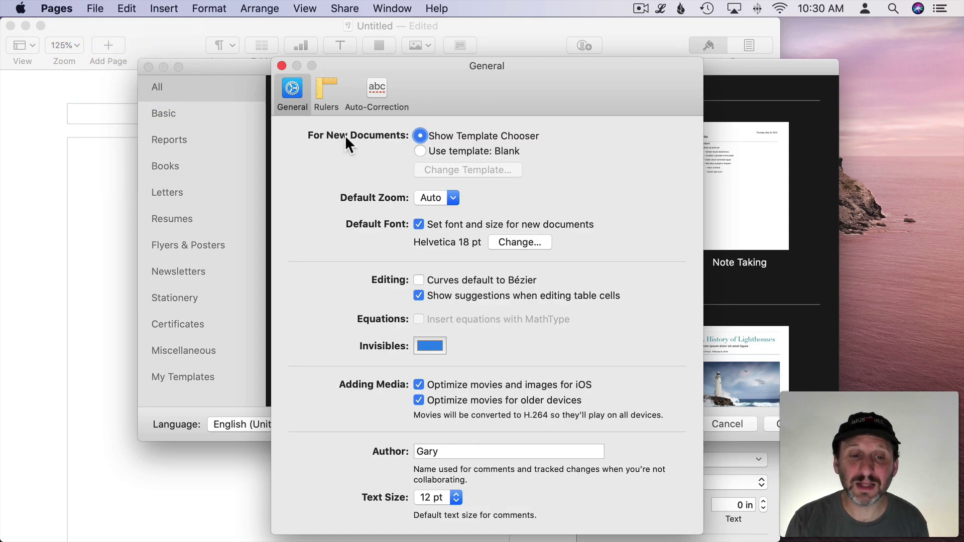
pyautogui.click(444, 150)
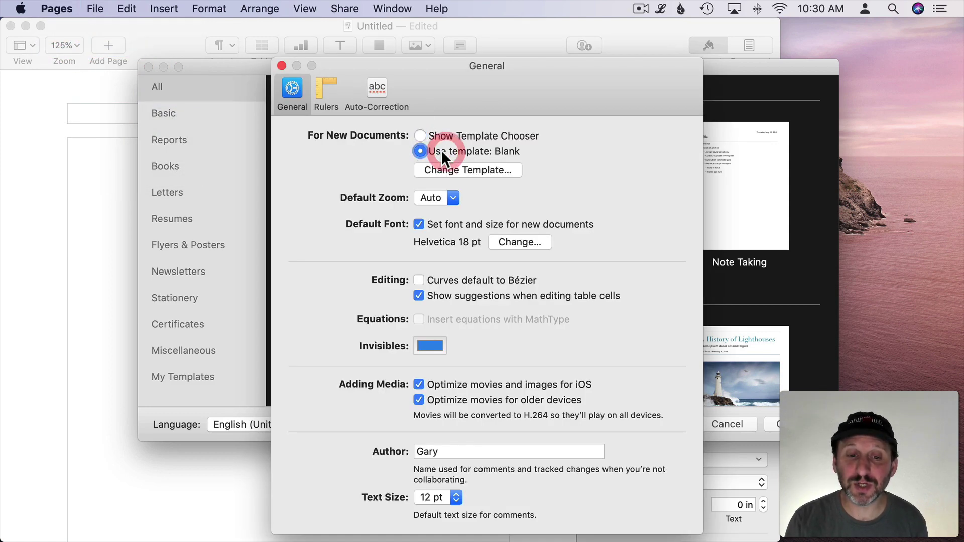
pyautogui.click(474, 169)
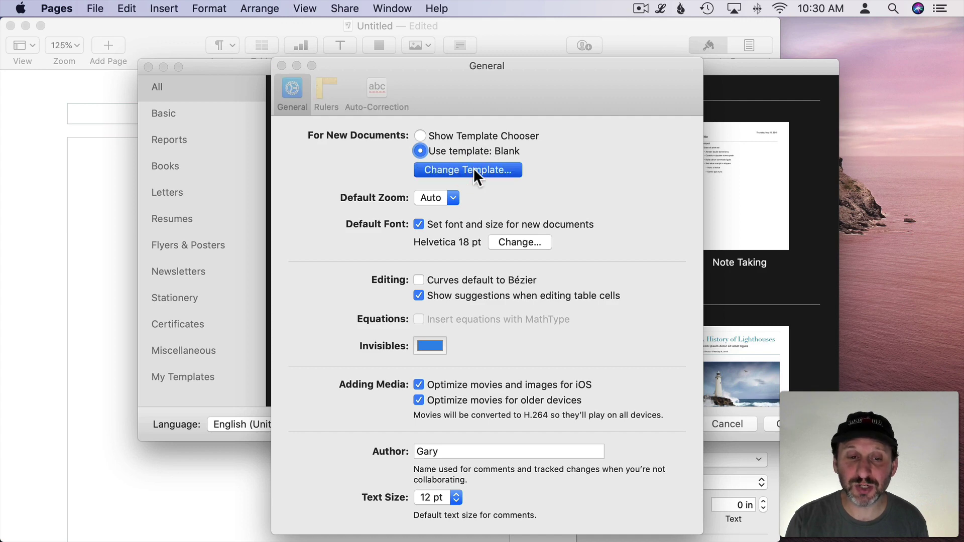
pyautogui.scroll(-20, 513, 288)
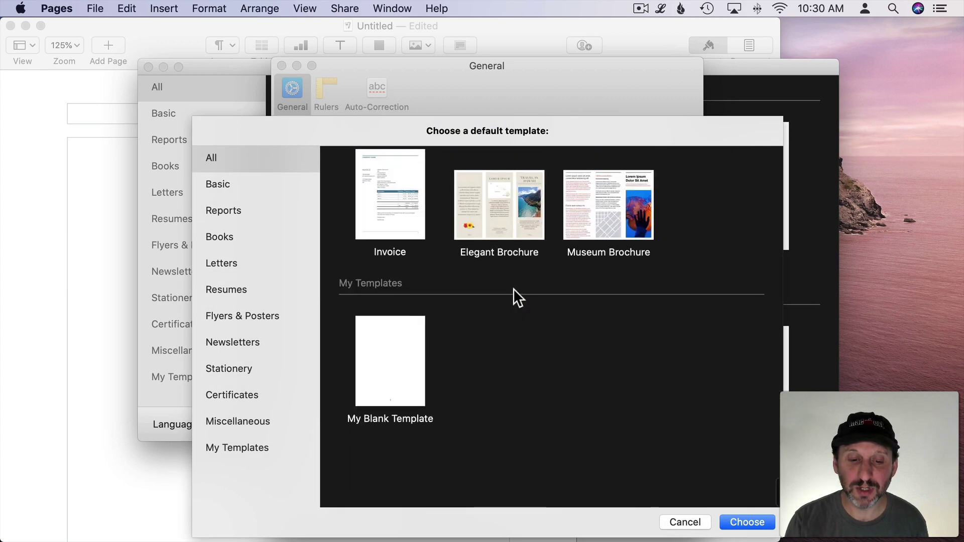
pyautogui.click(380, 417)
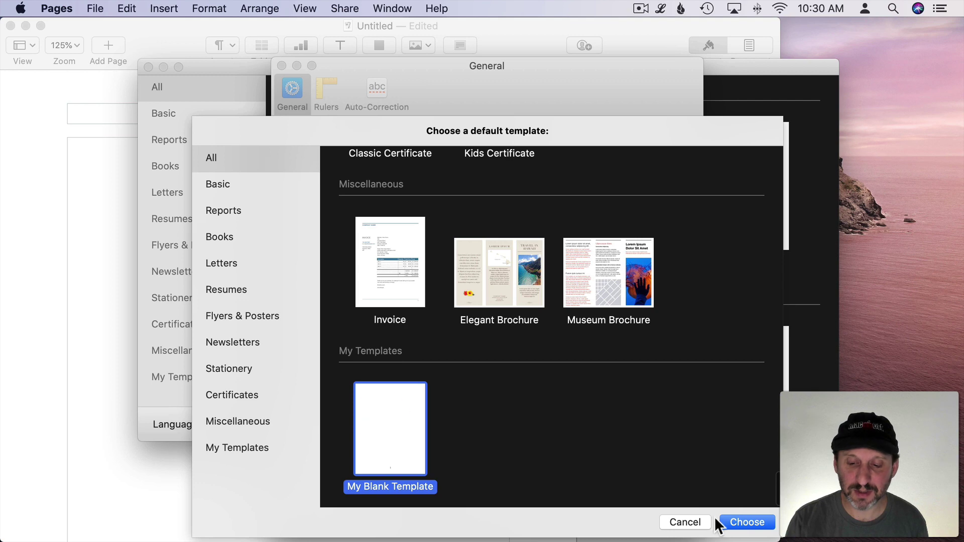
pyautogui.click(741, 517)
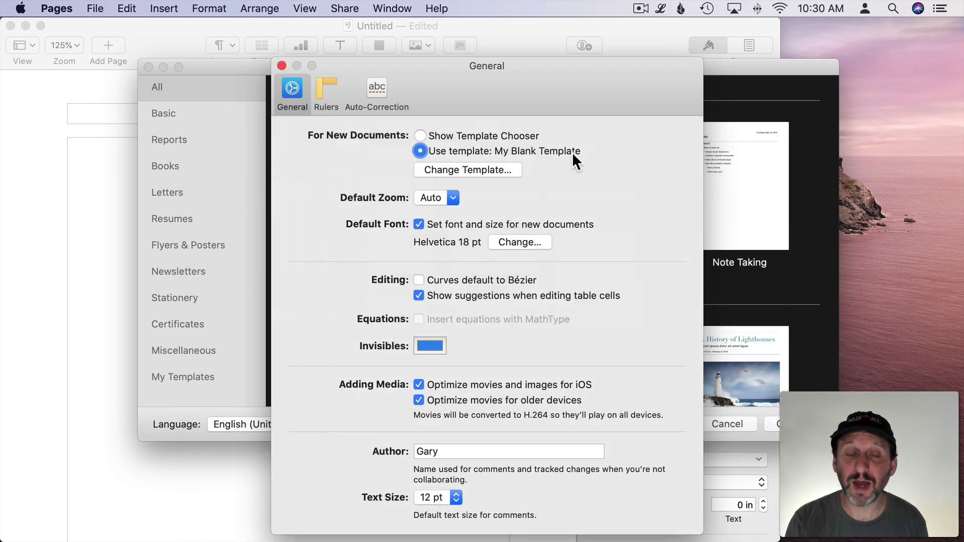
# Close the preferences and template chooser, and discard the untitled document without saving
pyautogui.click(281, 66)
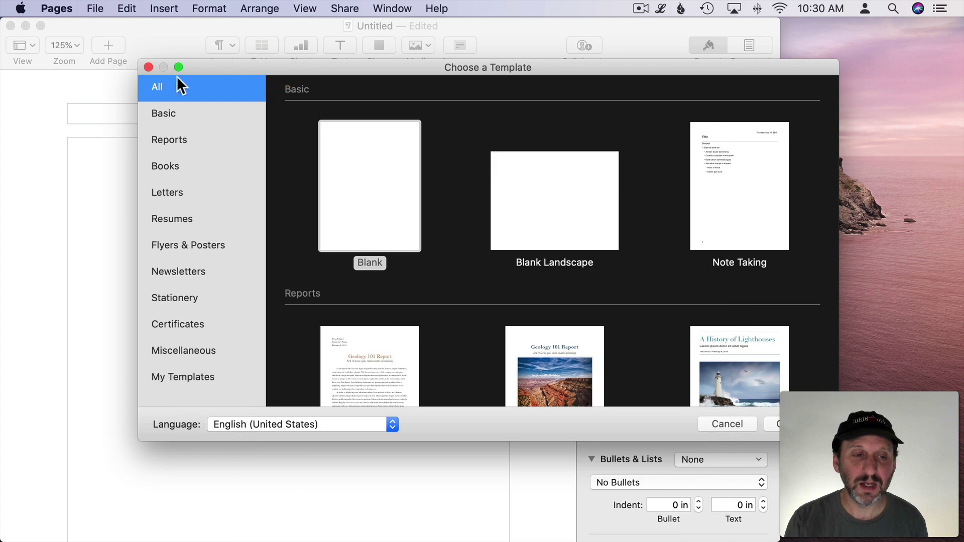
pyautogui.click(148, 67)
pyautogui.click(10, 25)
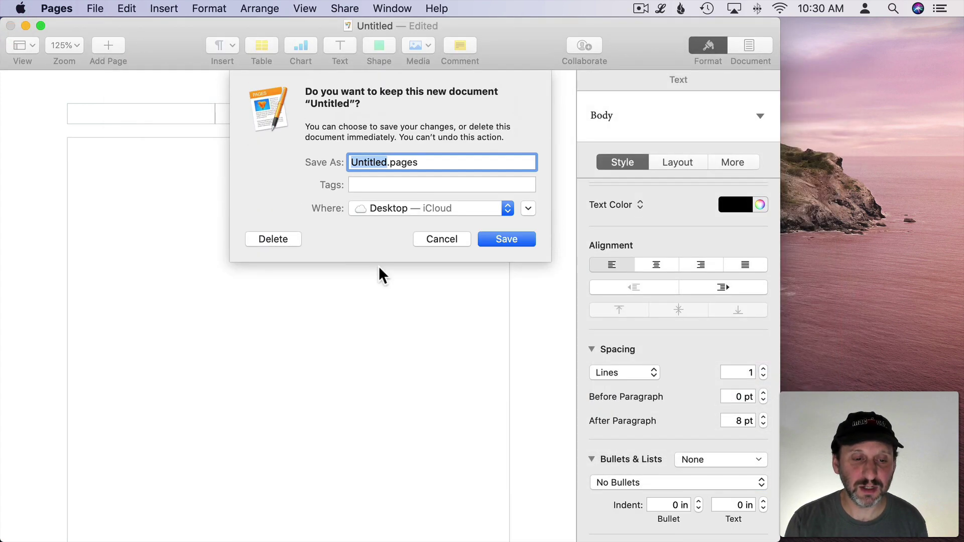
pyautogui.click(288, 241)
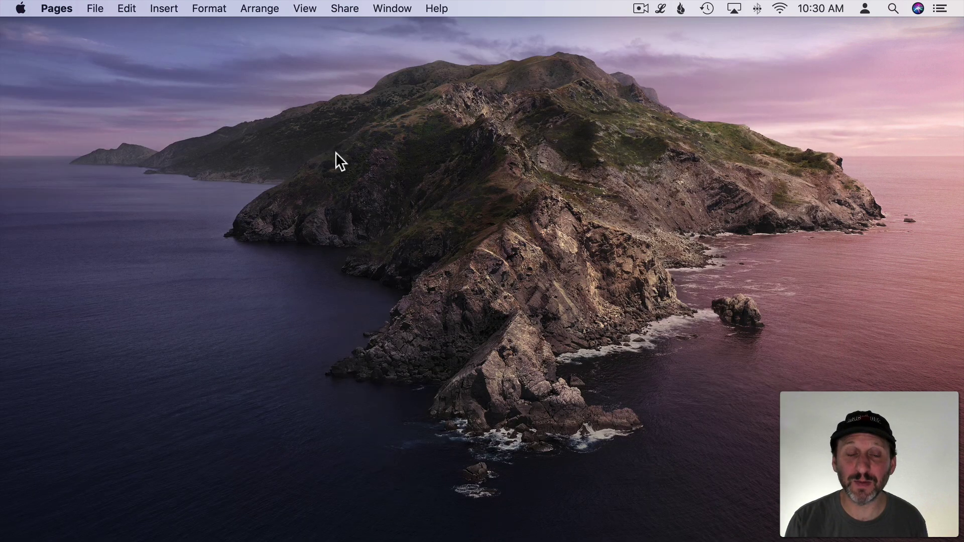
# Create a new document and check its Minion Pro styles, 8 pt spacing and footer page number
pyautogui.click(97, 9)
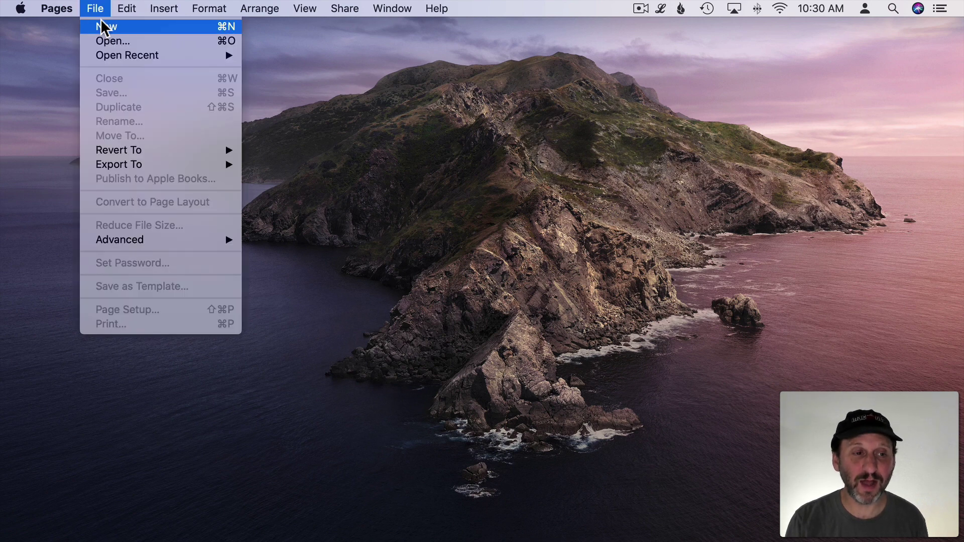
pyautogui.click(102, 27)
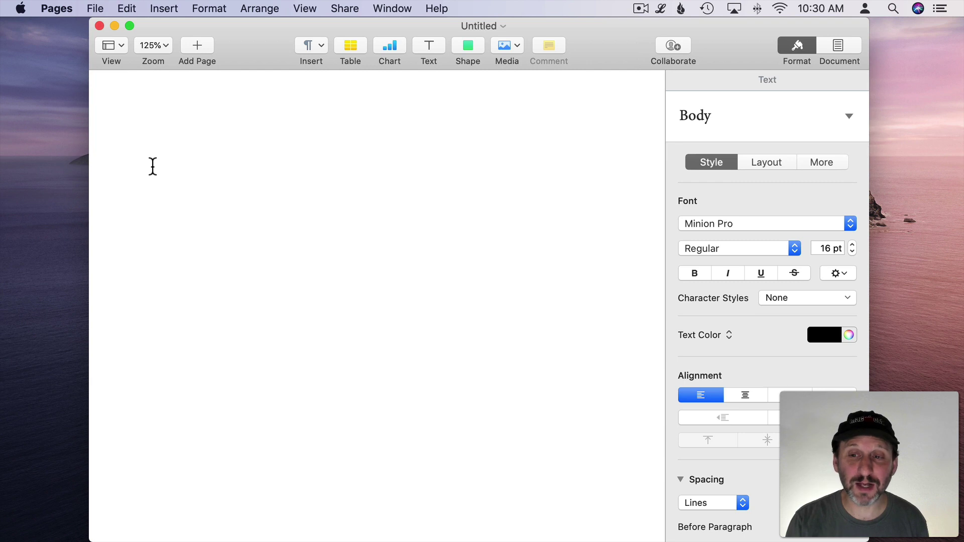
pyautogui.click(707, 118)
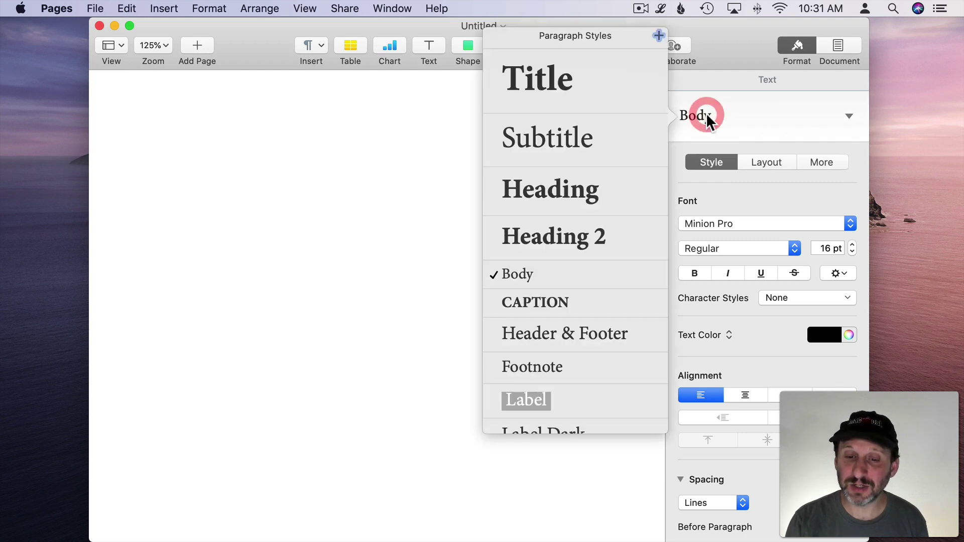
pyautogui.click(415, 248)
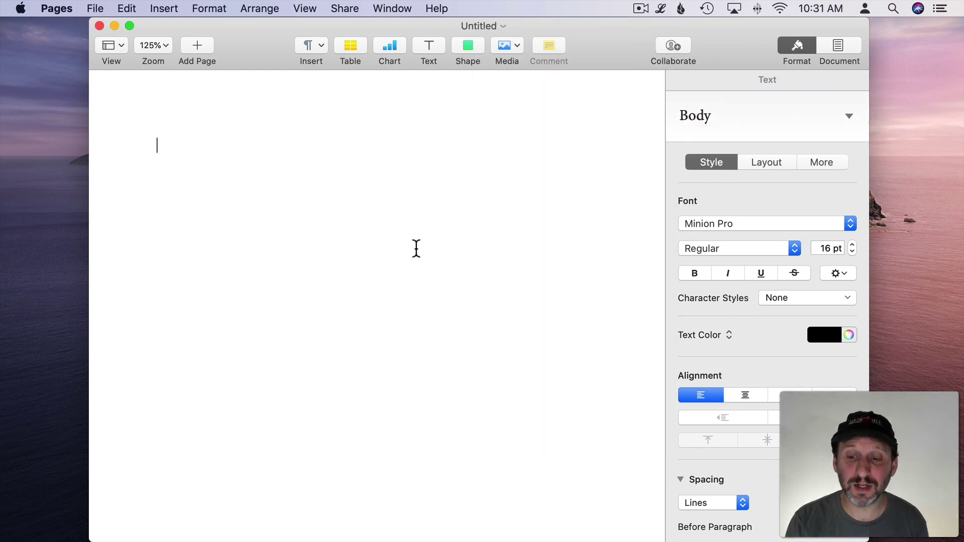
pyautogui.scroll(-3, 745, 375)
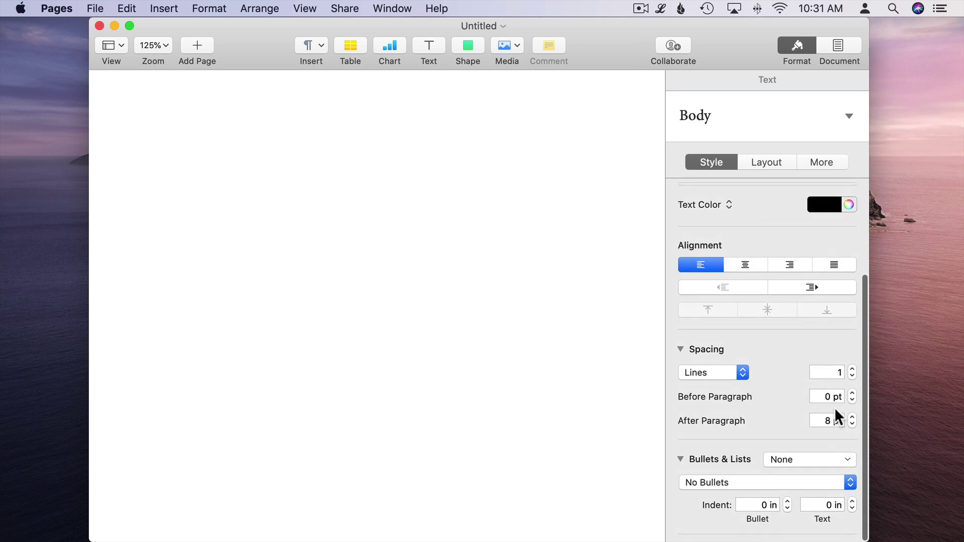
pyautogui.scroll(-5, 356, 433)
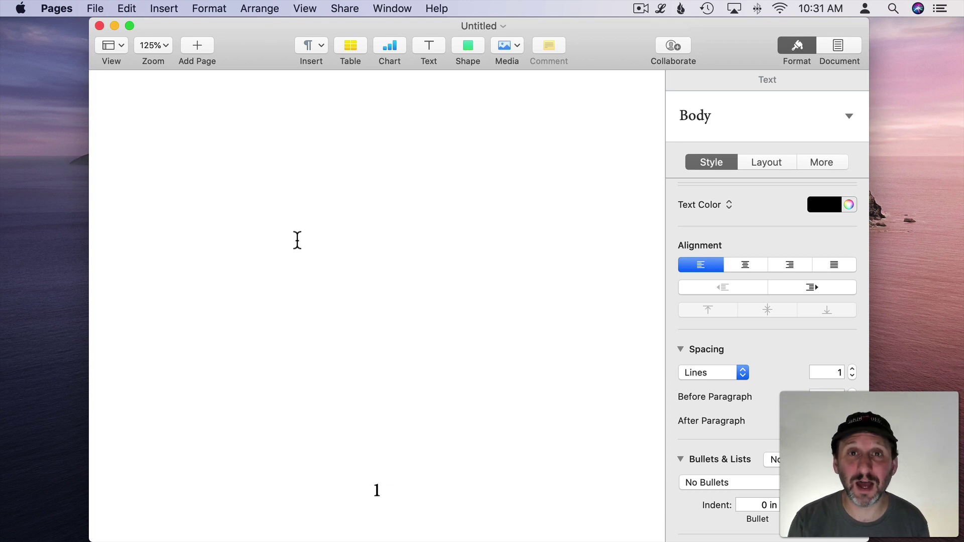
pyautogui.scroll(2, 298, 240)
pyautogui.scroll(3, 298, 240)
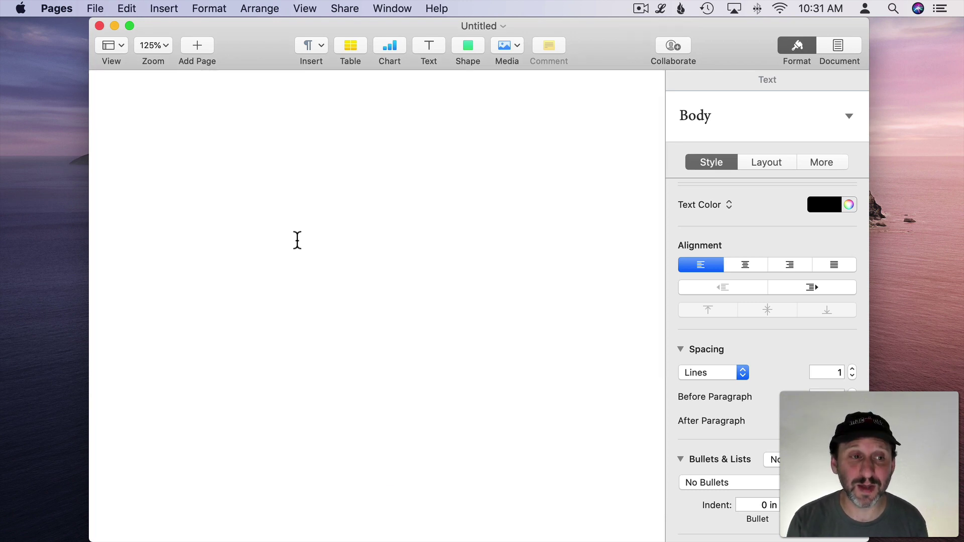
# Open the template chooser from File > New from Template Chooser and filter it to My Templates
pyautogui.click(99, 9)
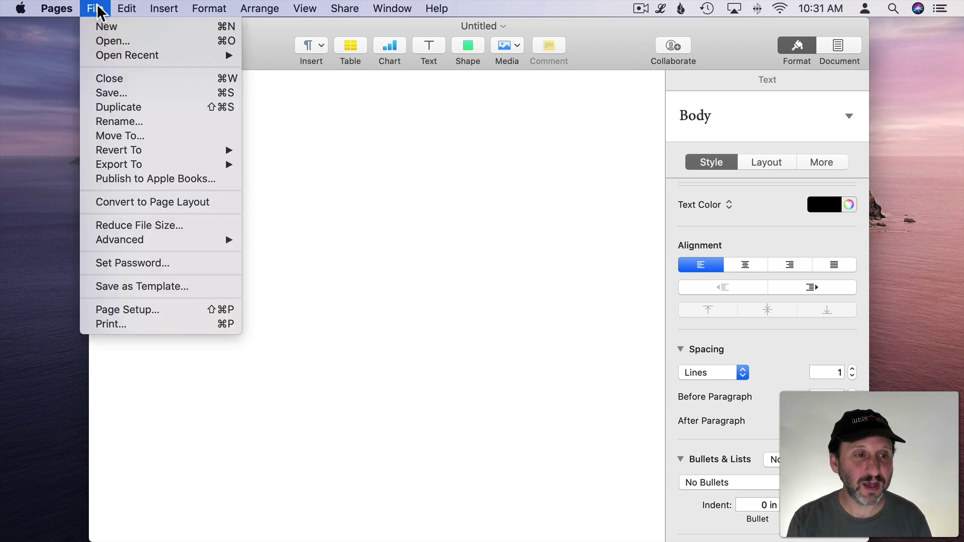
pyautogui.press('alt')
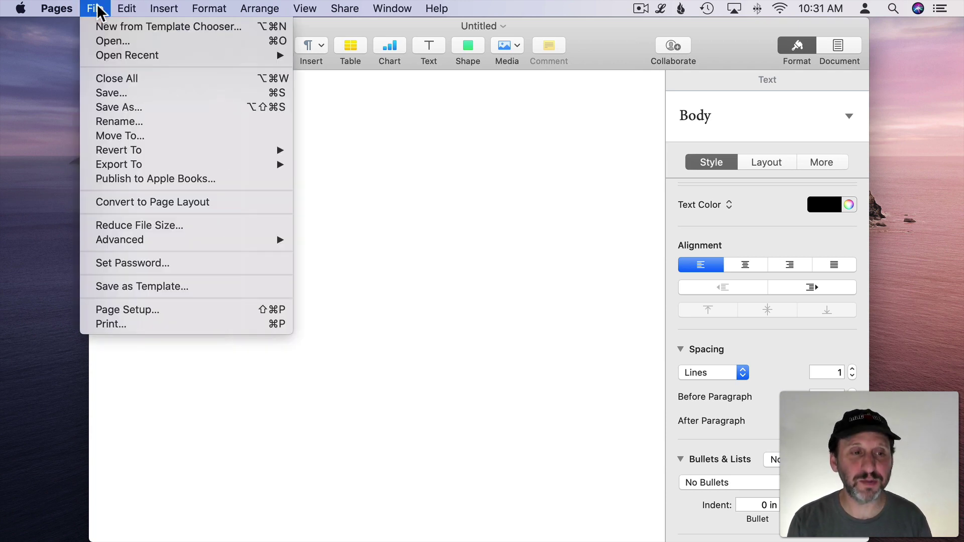
pyautogui.click(116, 26)
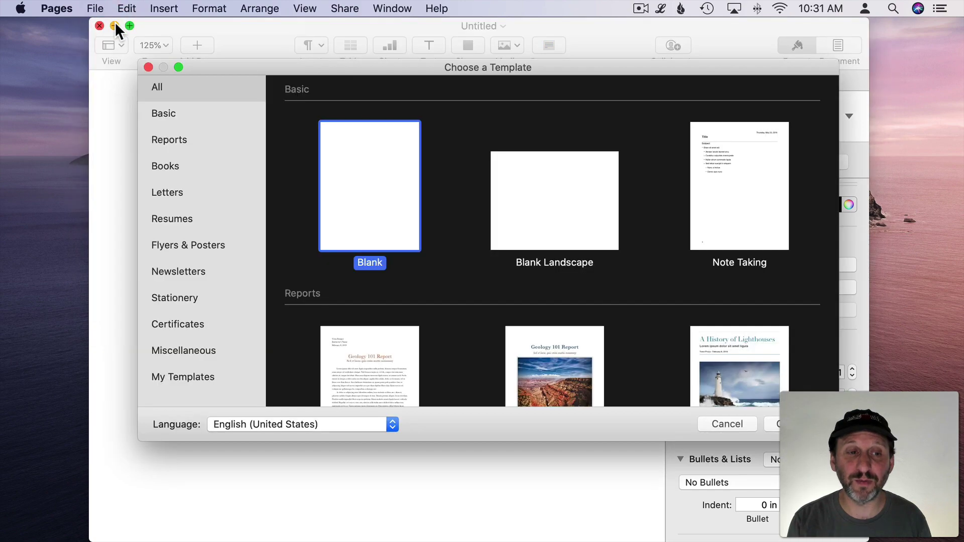
pyautogui.scroll(-20, 385, 251)
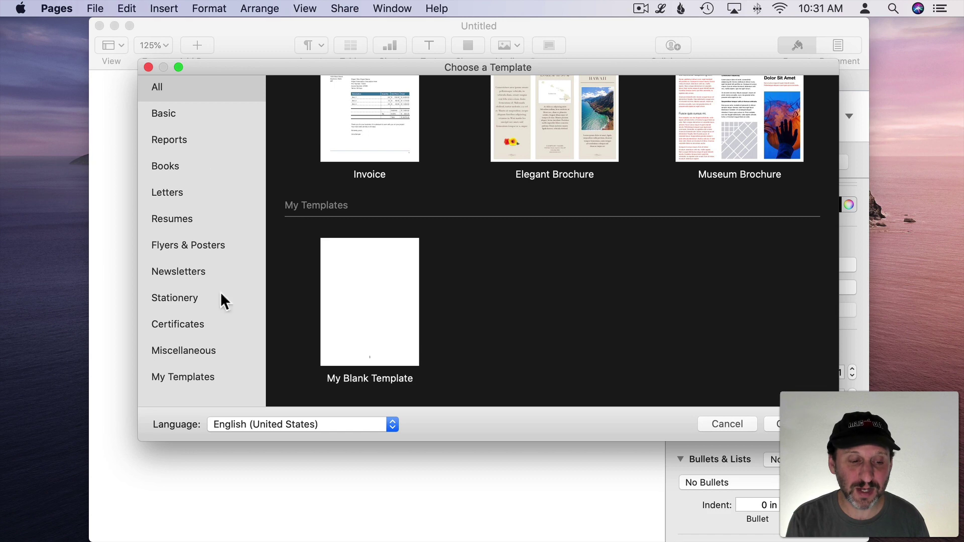
pyautogui.click(201, 372)
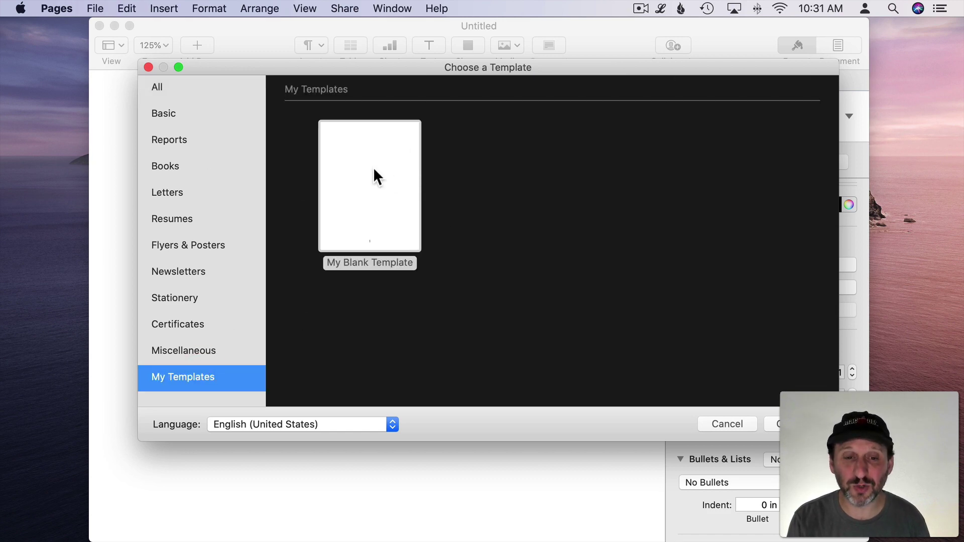